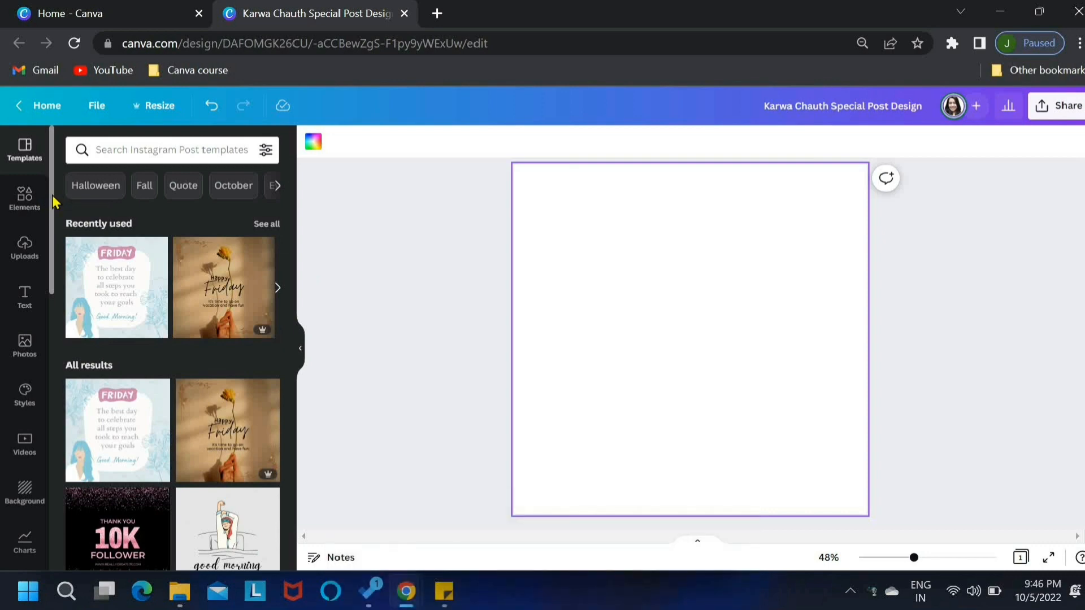
Add the dark blue textured image from the starred items and set it as the page background
drag(52, 202, 57, 520)
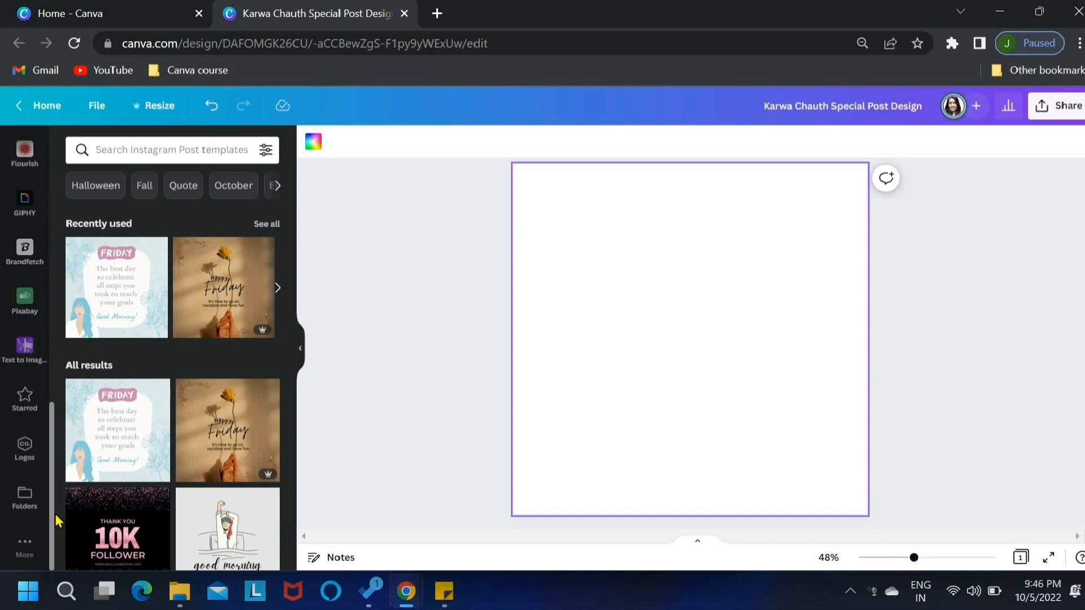
click(27, 407)
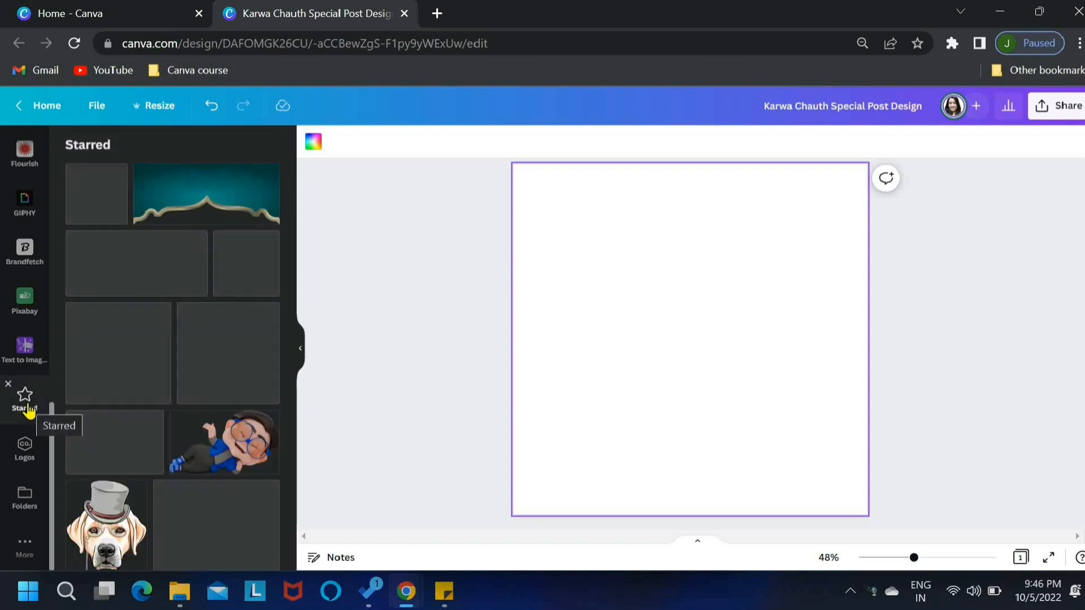
click(123, 438)
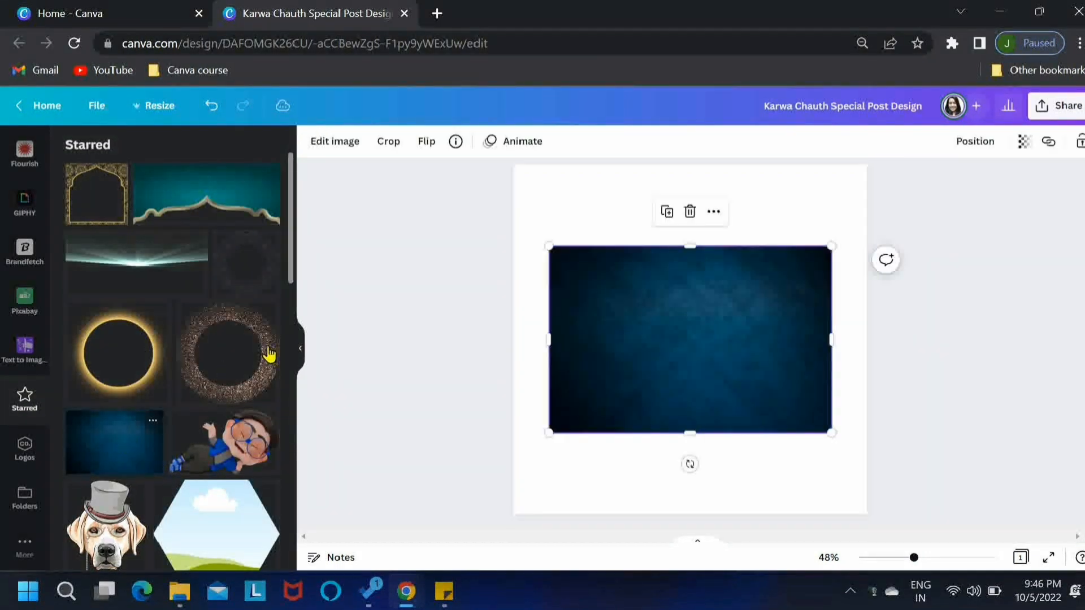
click(302, 355)
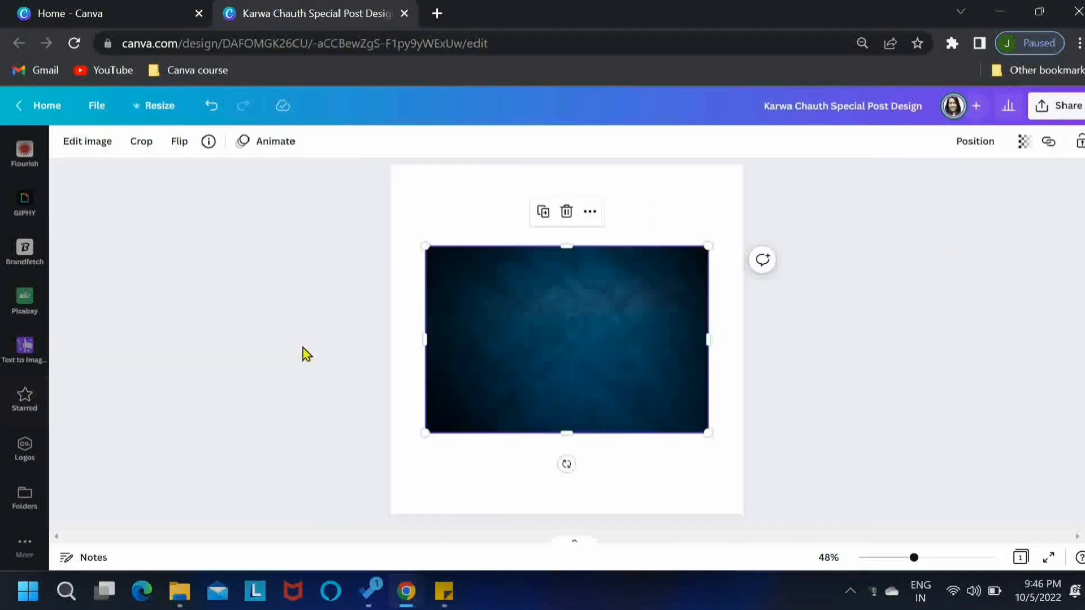
click(590, 217)
click(648, 443)
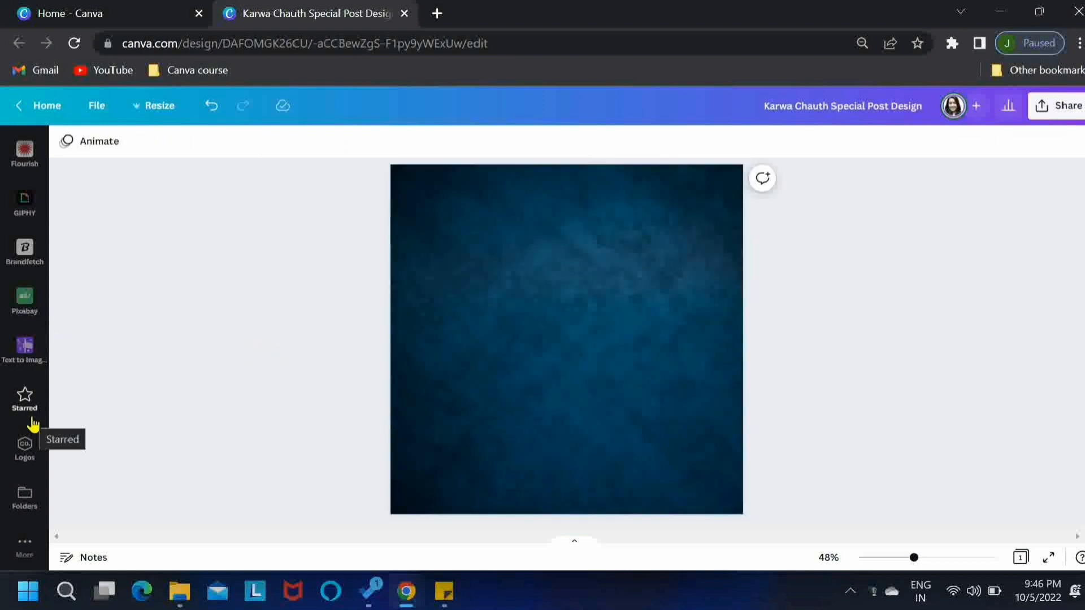
Search the design elements for "black gradient rectangle"
click(24, 299)
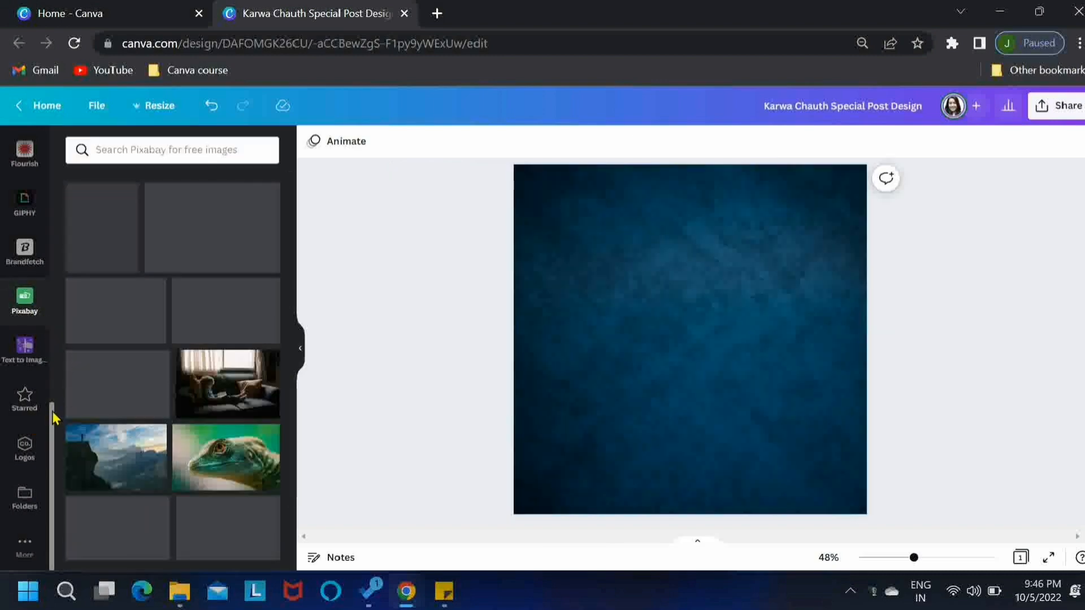
scroll(34, 396, up, 10)
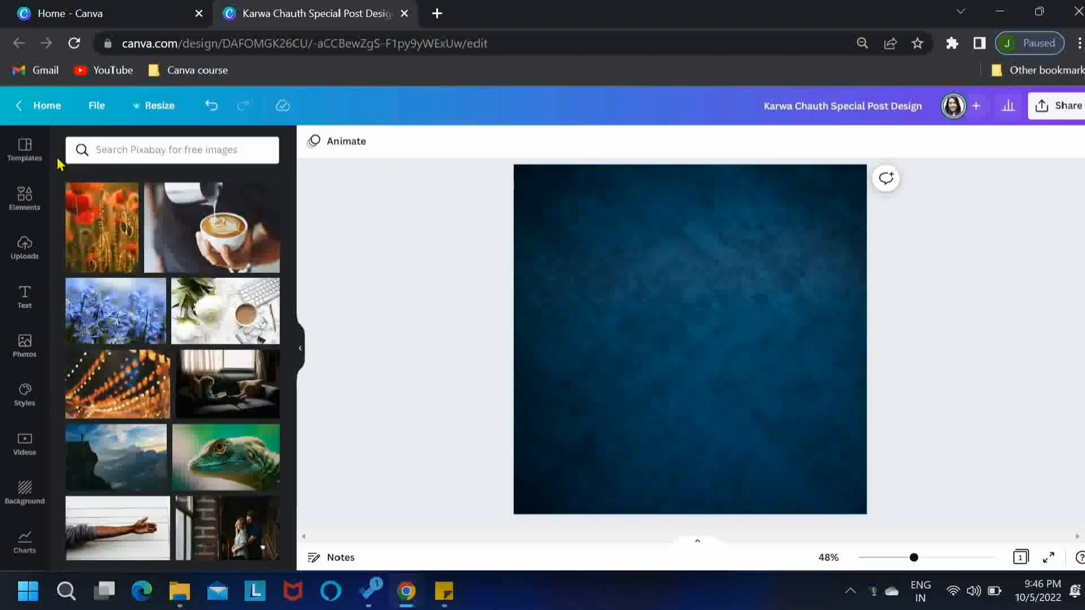
click(25, 200)
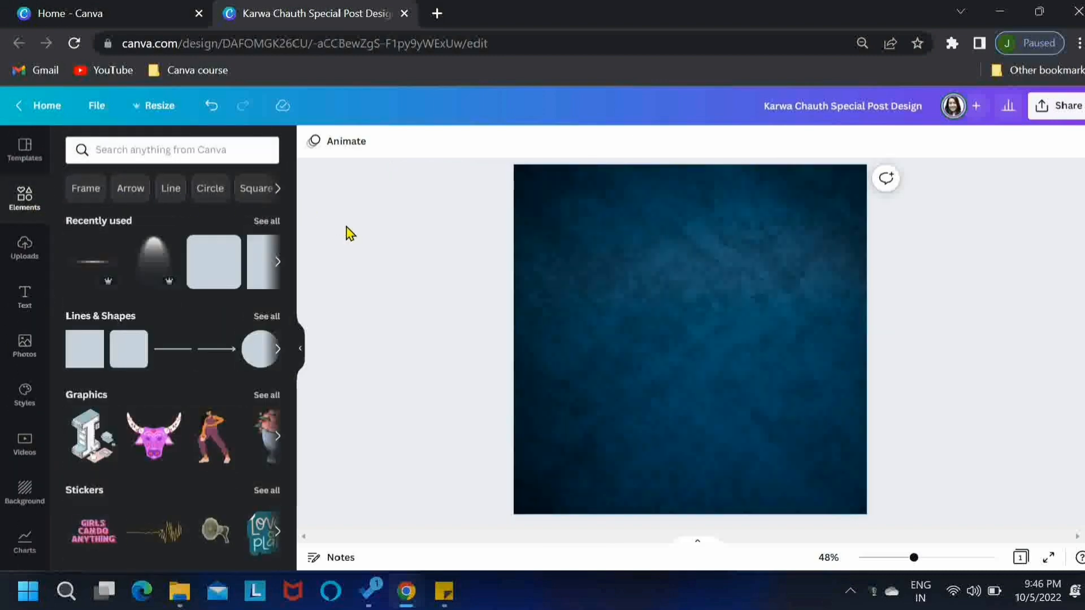
click(188, 149)
text(b)
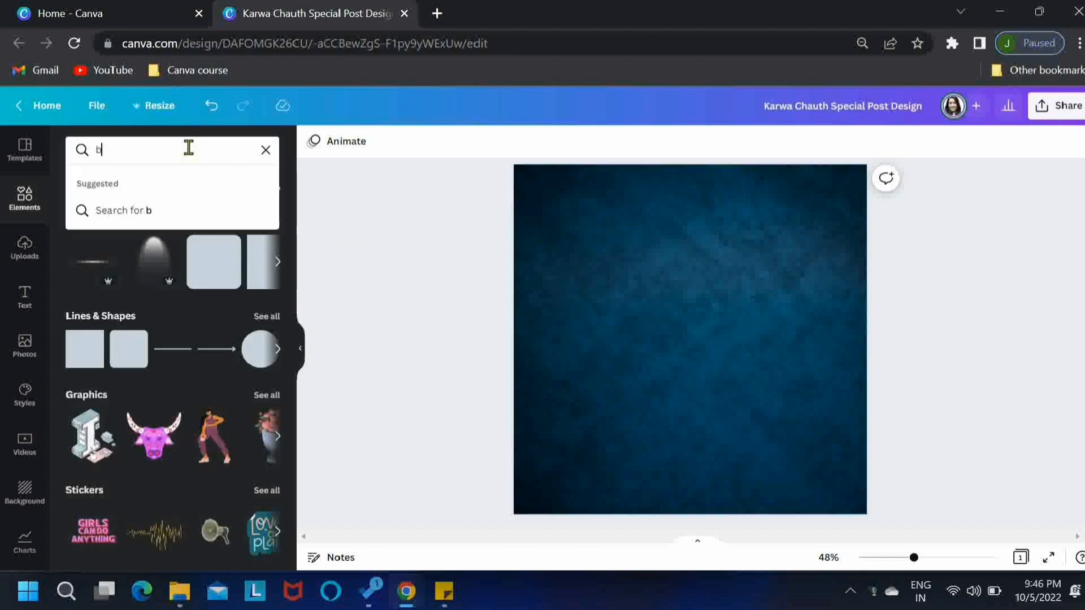
text(lack gradient r)
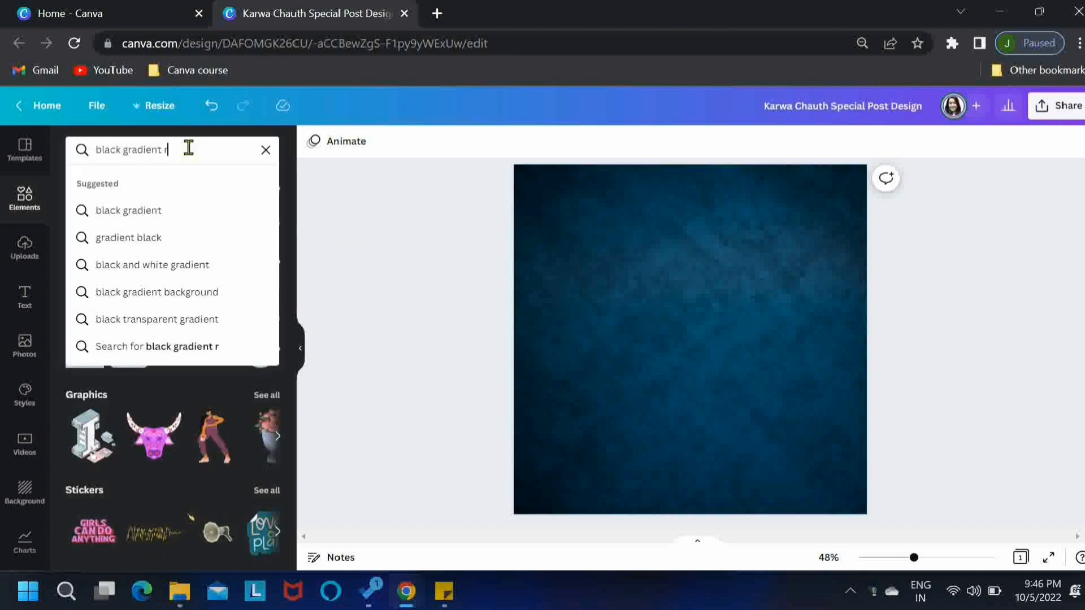
text(ectan)
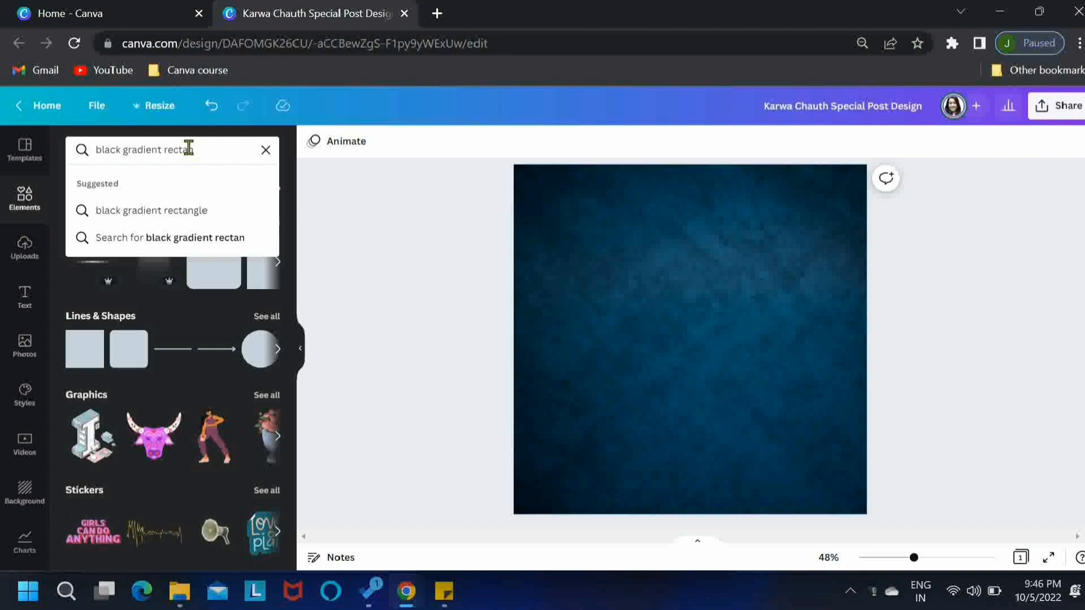
text(gle)
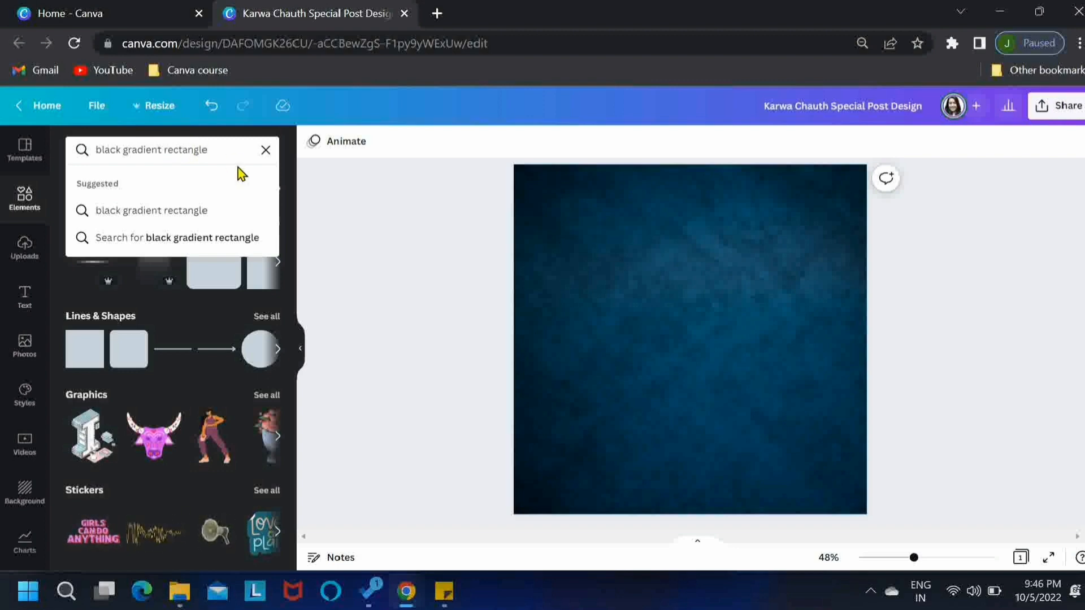
key(Return)
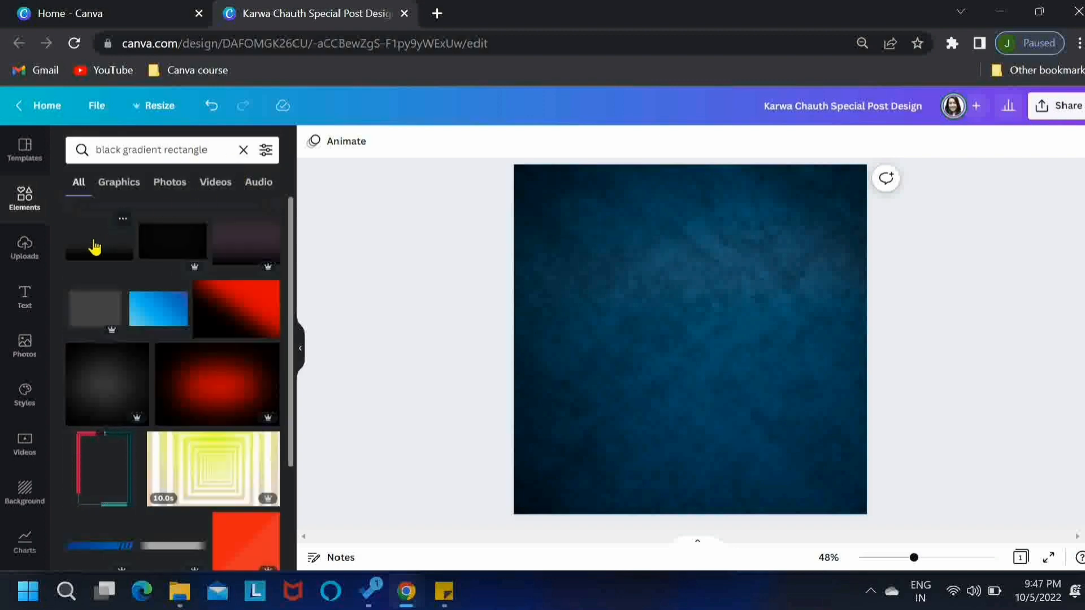
Add the black fade graphic, the first result, to the page and enlarge it to the full page width
click(94, 246)
click(301, 349)
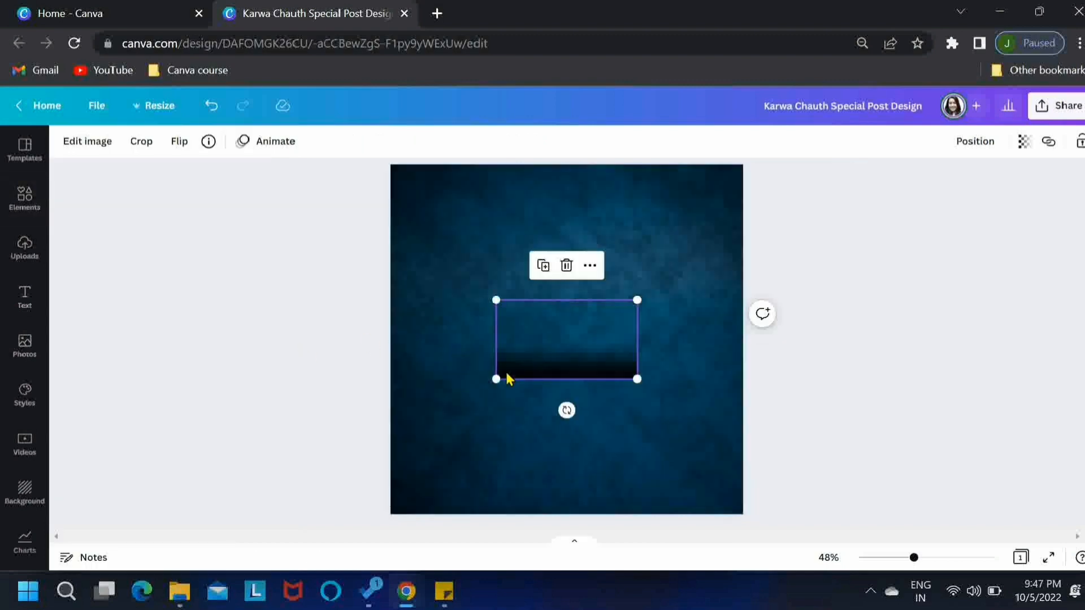
drag(495, 379, 390, 438)
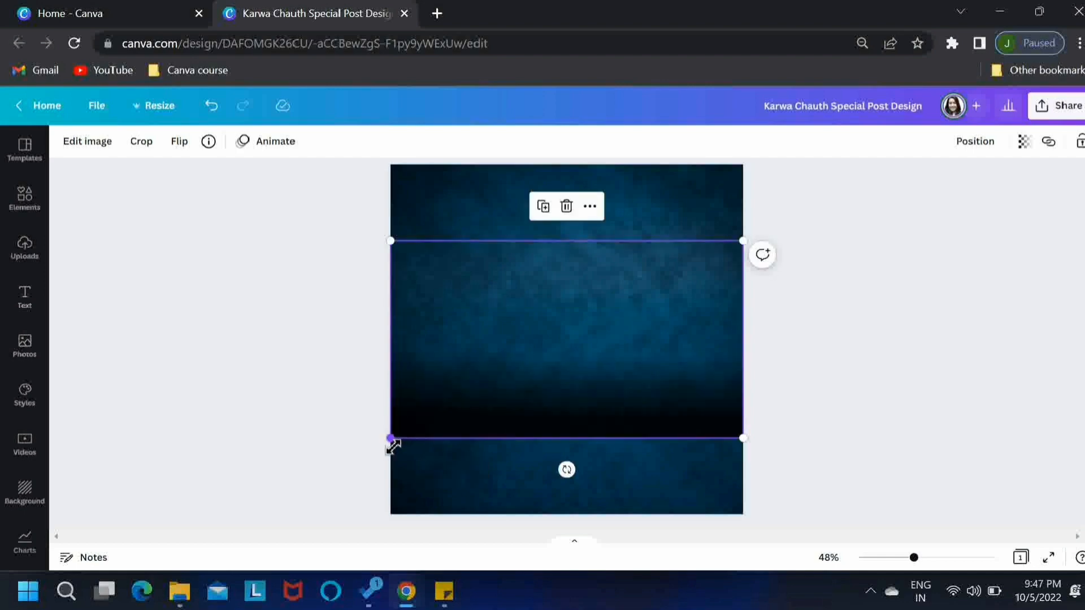
Align the black gradient to the bottom of the page and set its transparency to 65
click(972, 141)
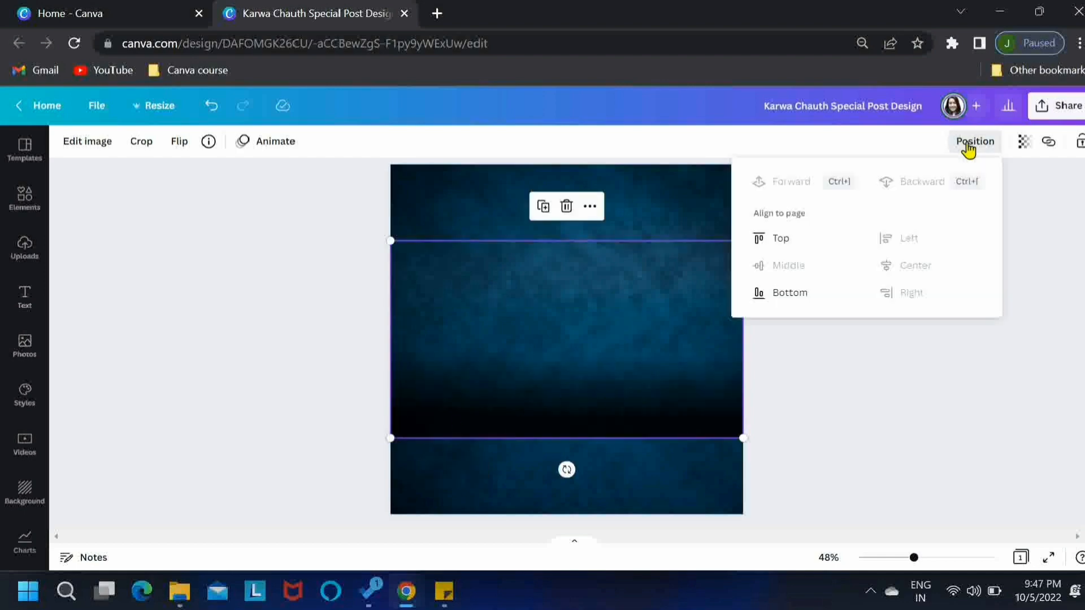
click(779, 294)
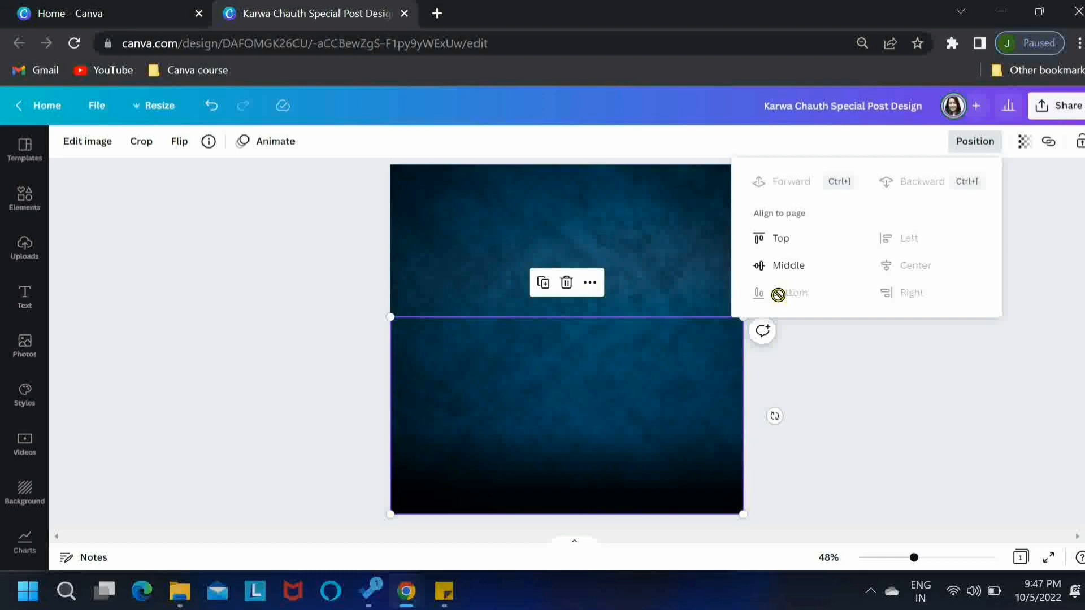
click(1023, 142)
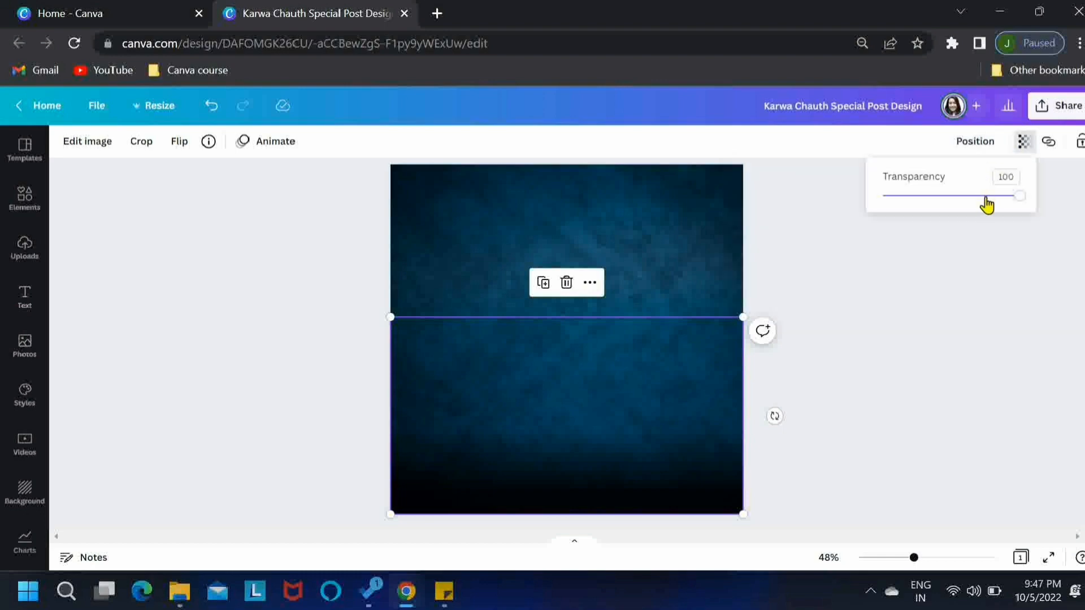
drag(984, 196, 976, 197)
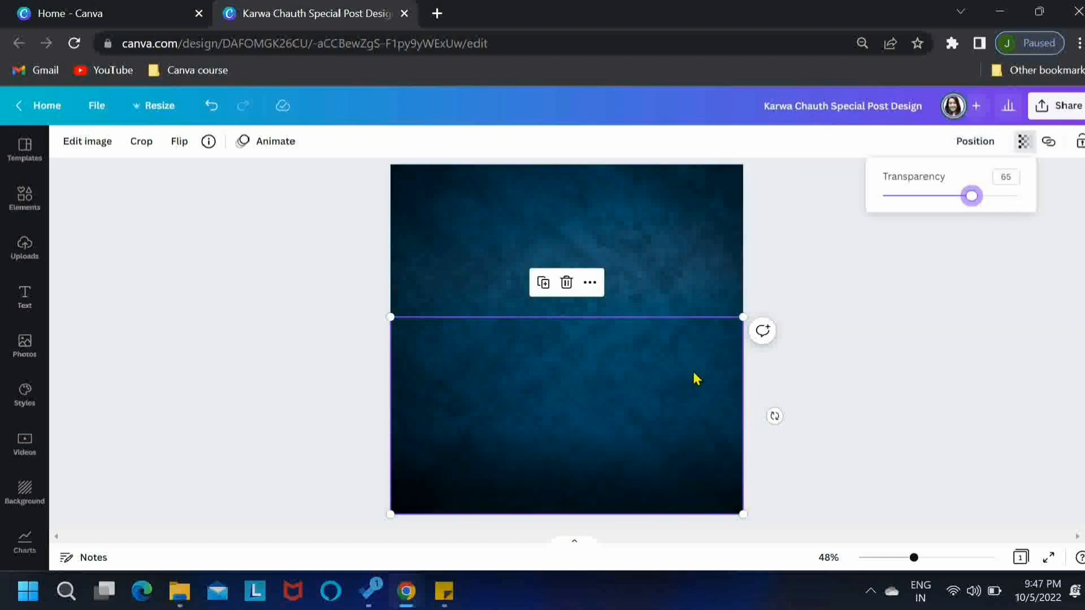
Duplicate the black gradient, flip the copy vertically and place it along the page's top edge
click(543, 284)
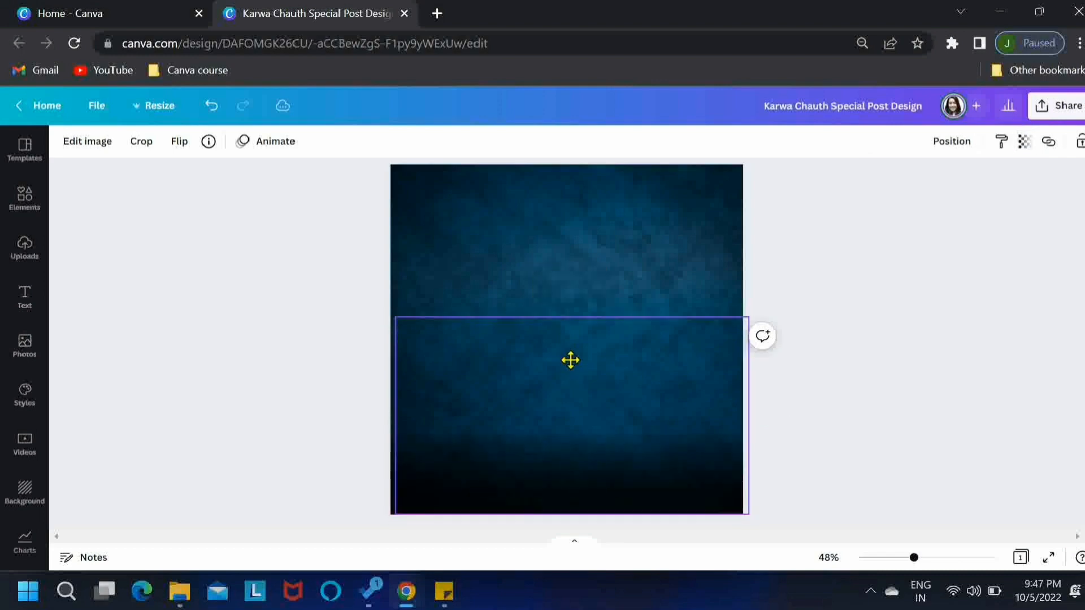
drag(569, 360, 568, 306)
click(179, 142)
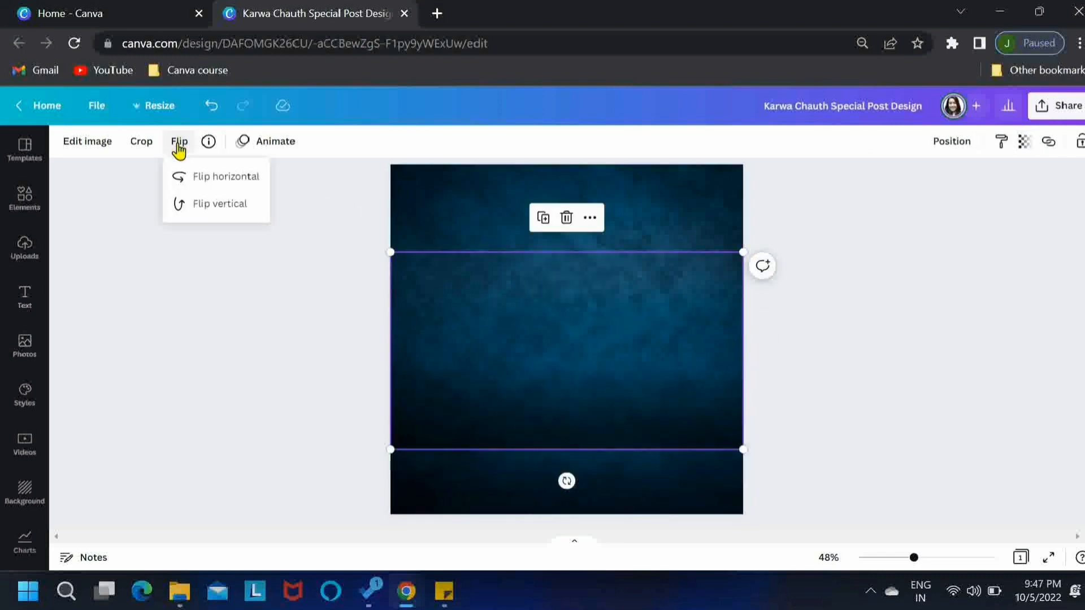
click(220, 207)
drag(571, 314, 571, 225)
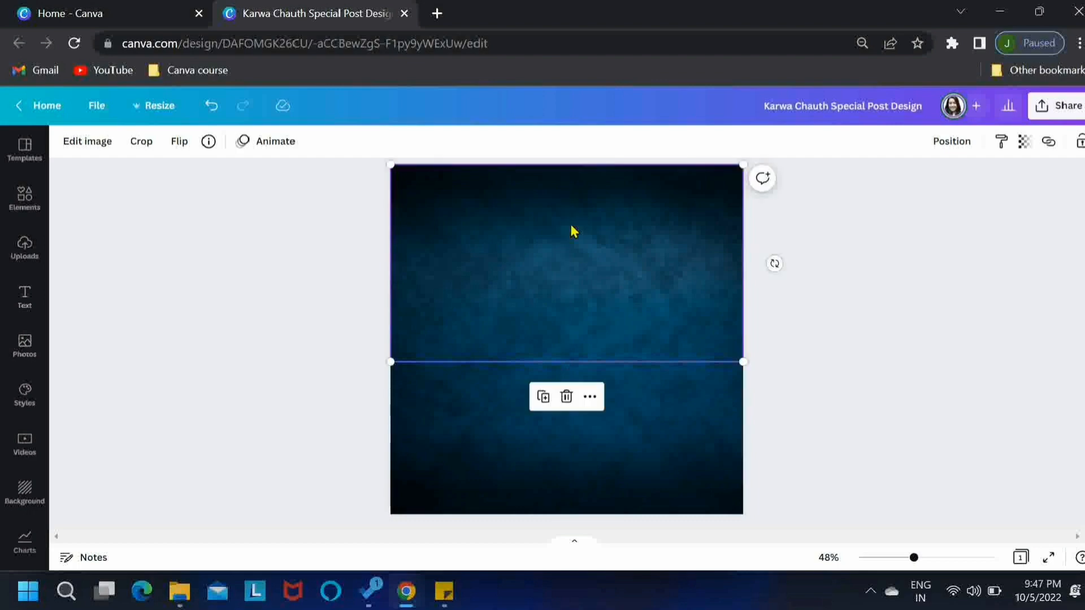
click(310, 253)
Replace the element search with "bokeh stars"
click(32, 209)
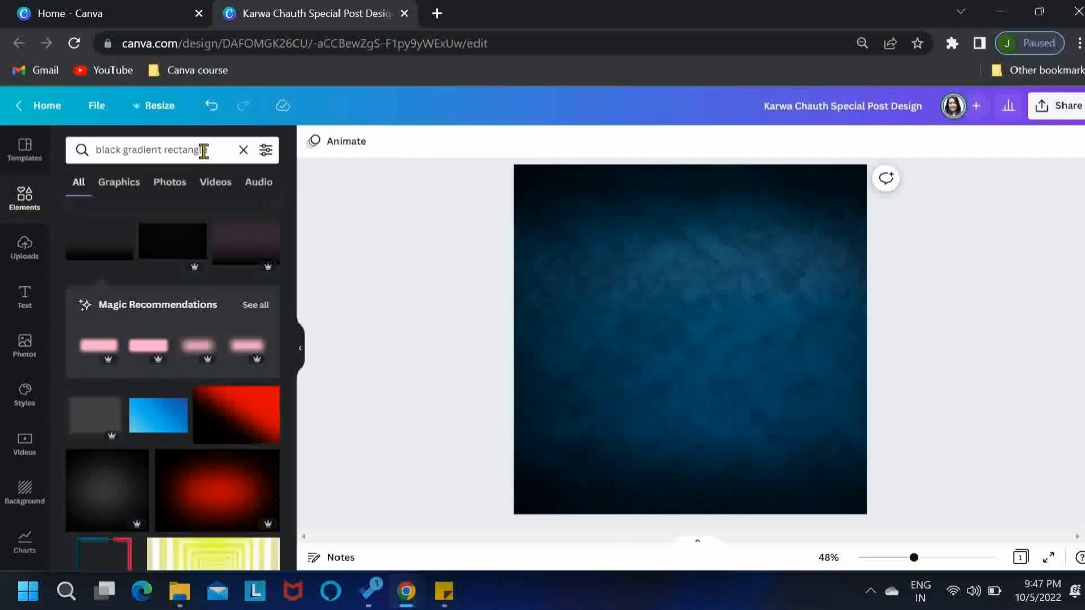
click(213, 151)
drag(213, 151, 82, 146)
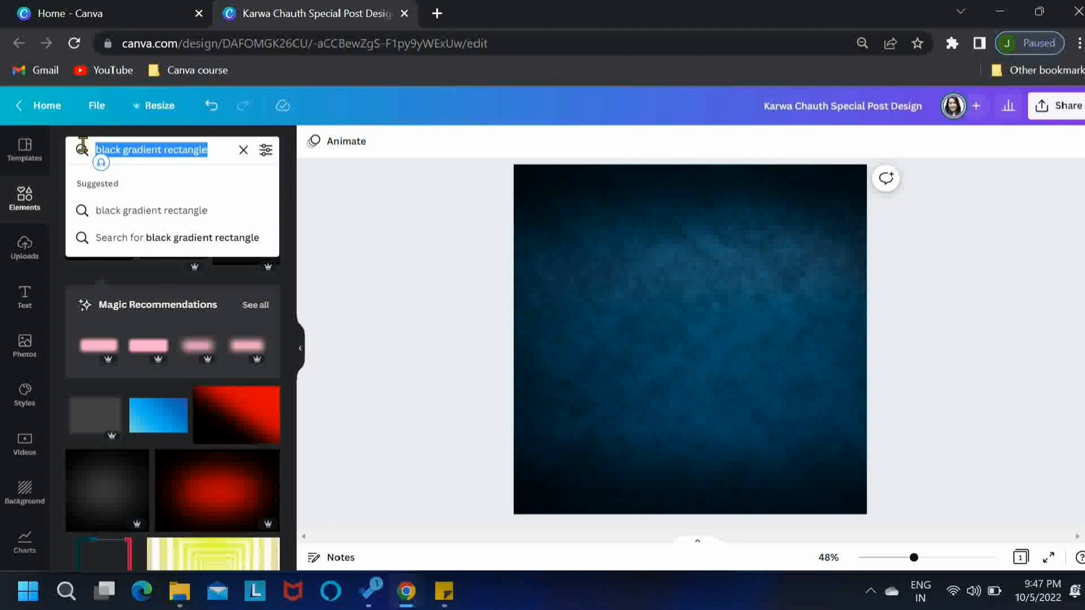
key(BackSpace)
text(bokeh)
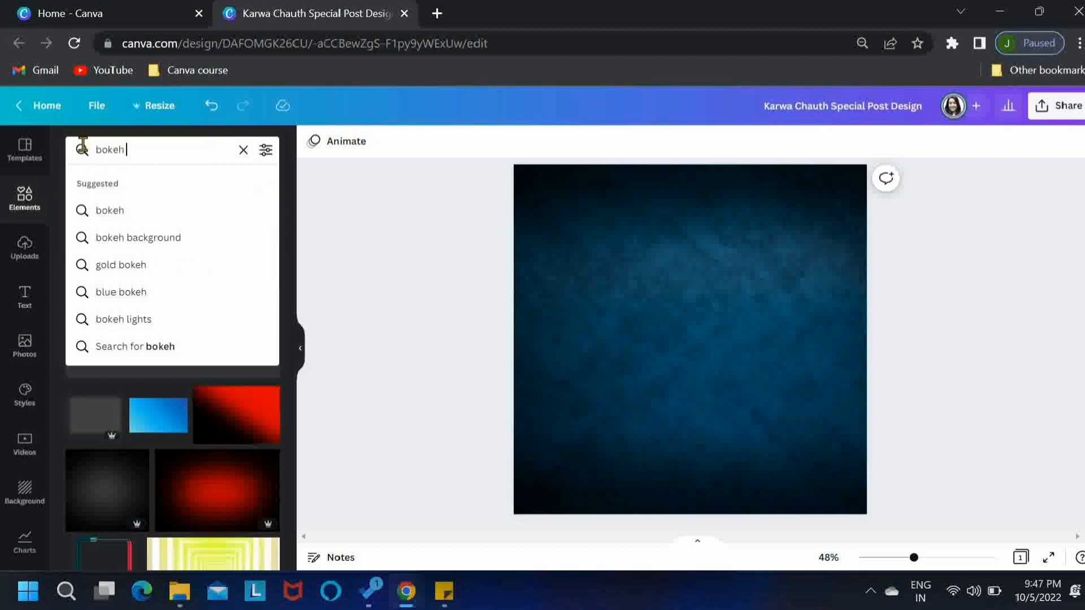
text( stars)
key(Return)
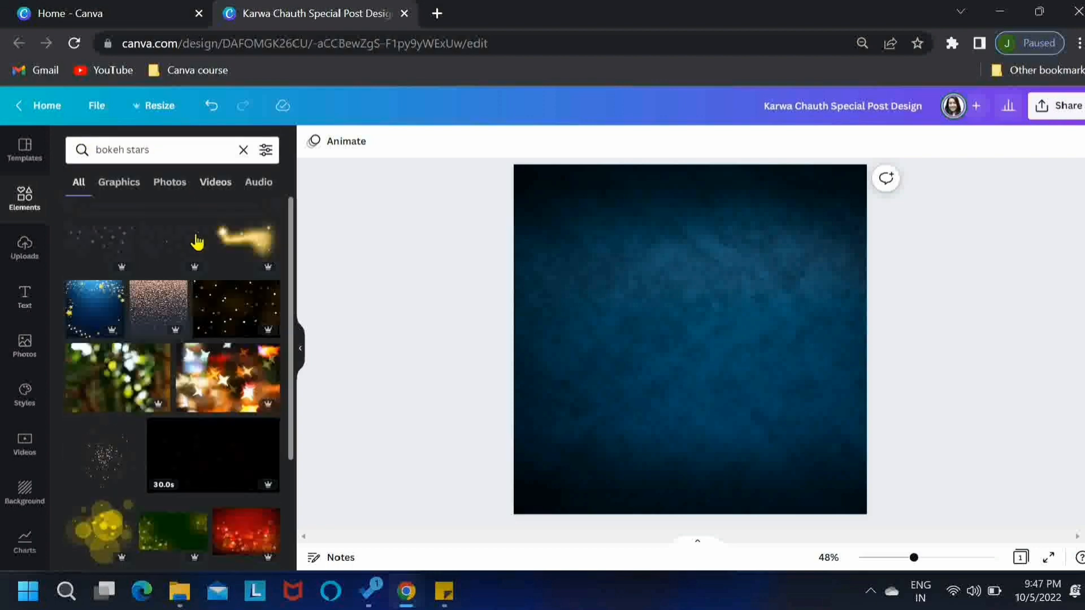
Add the small white stars overlay and fit it to the full page width at the top of the page
click(173, 256)
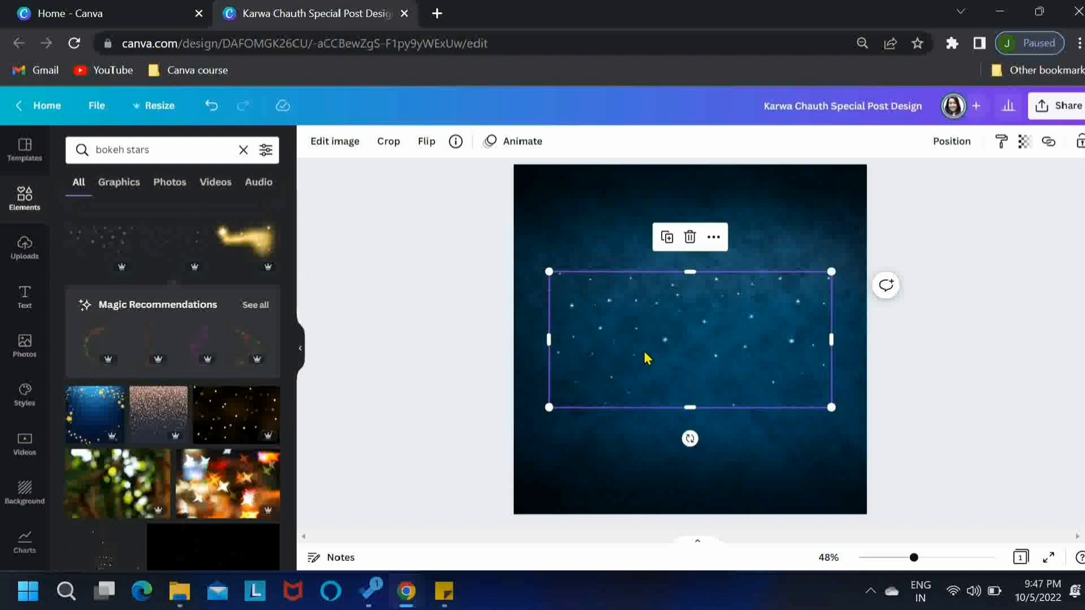
drag(671, 364, 635, 255)
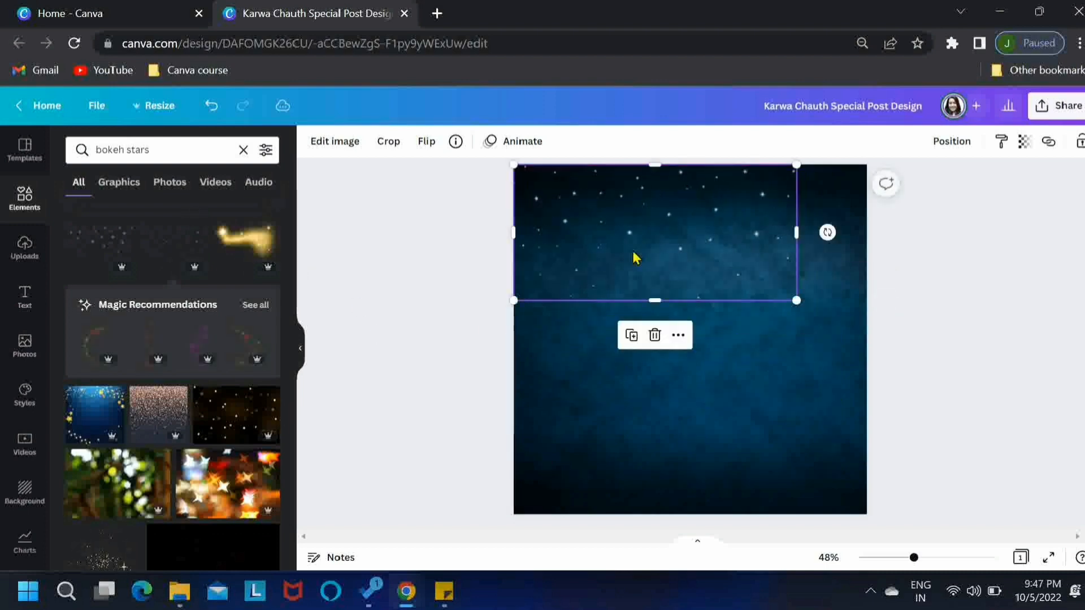
drag(797, 303, 867, 334)
click(967, 155)
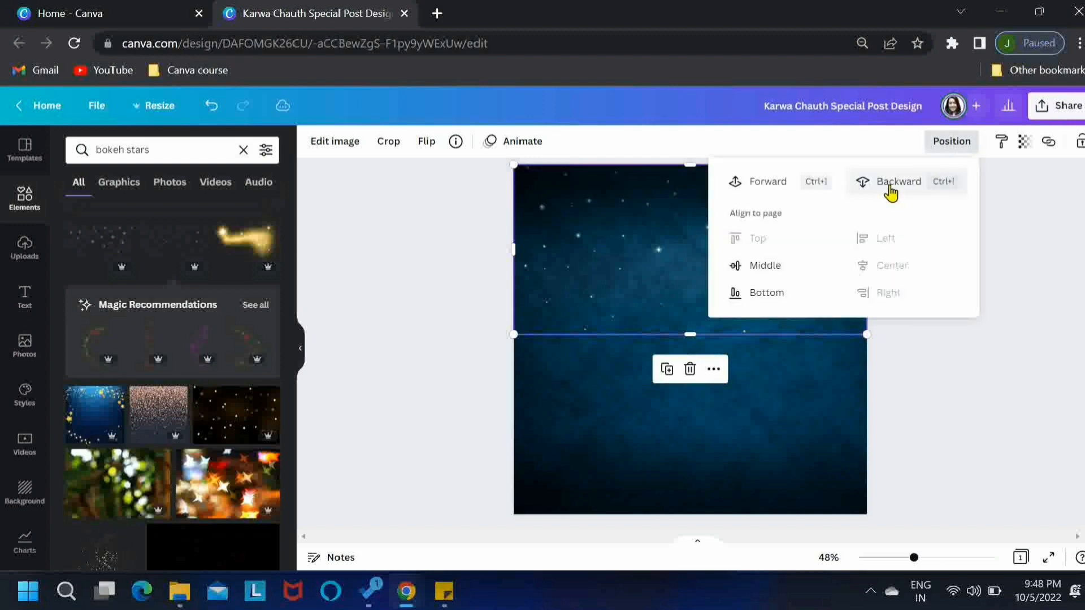
click(422, 232)
click(422, 232)
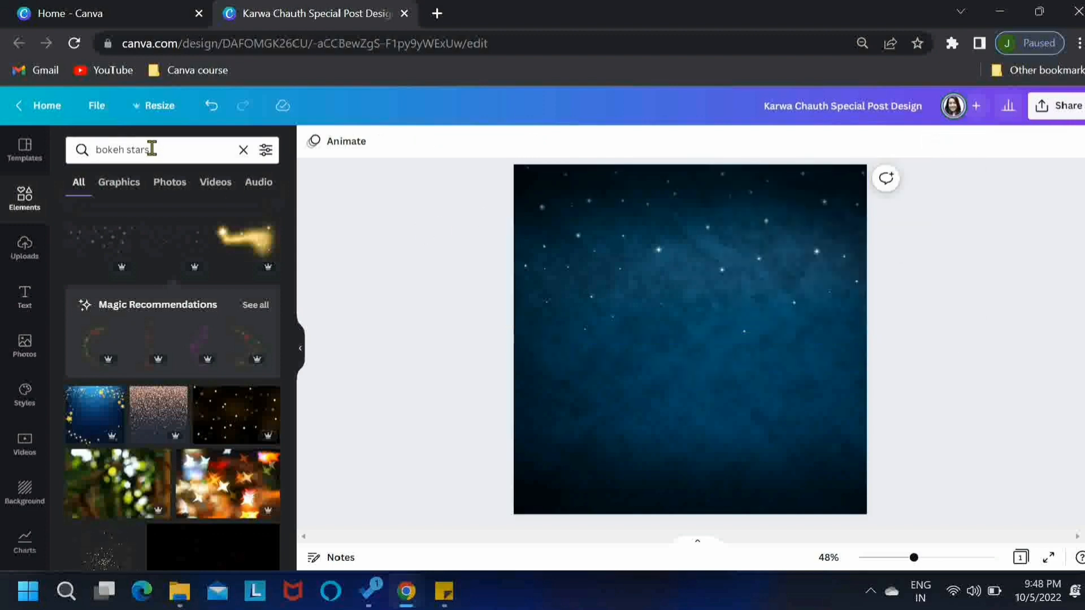
Replace the element search with "clouds" and browse to the realistic grey cloud
drag(150, 149, 97, 149)
text(cl)
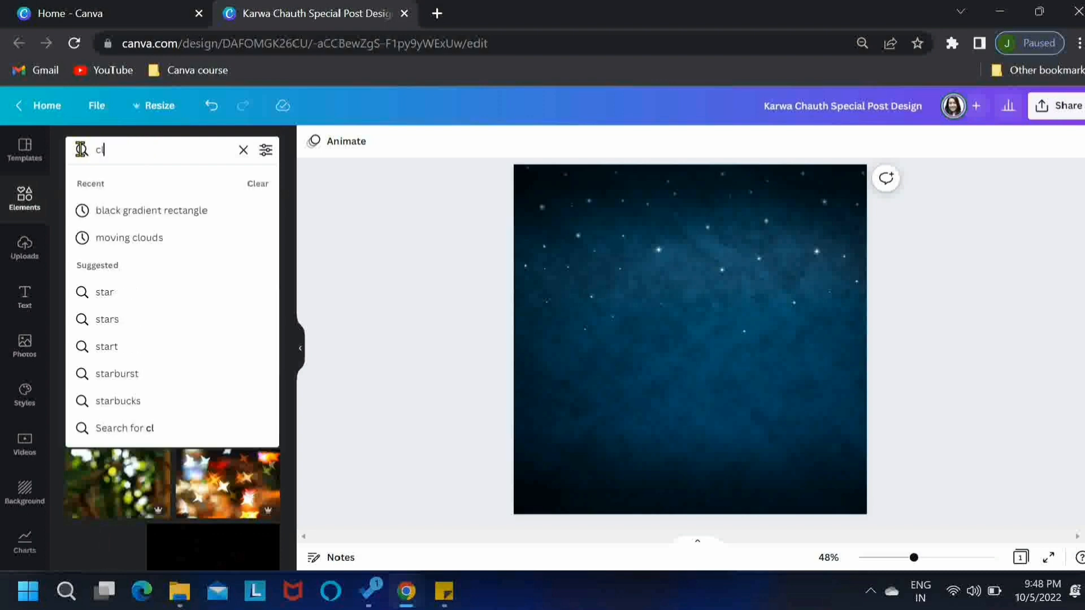
text(ouds)
key(Return)
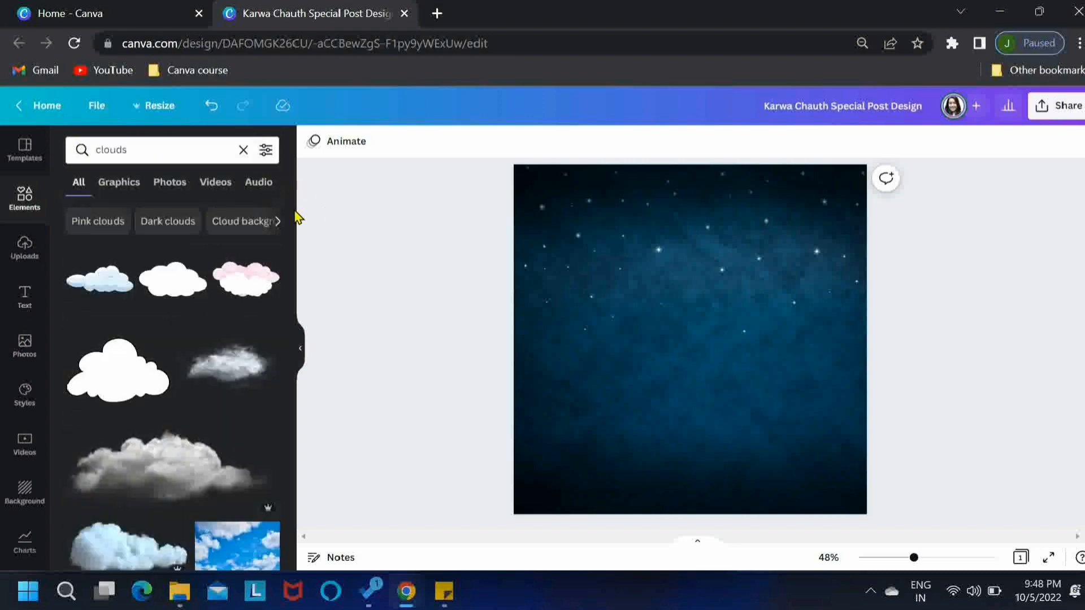
drag(294, 217, 294, 279)
Add the realistic grey cloud, scale it down and place it on the left side of the sky below the stars
click(158, 295)
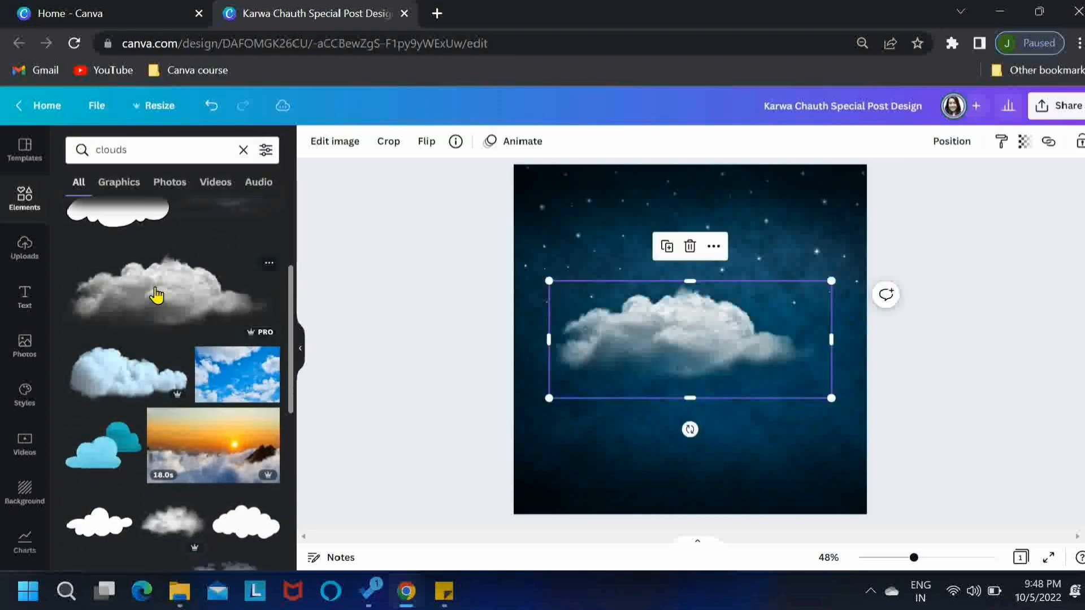
drag(833, 395, 789, 380)
drag(671, 339, 637, 300)
drag(763, 348, 745, 343)
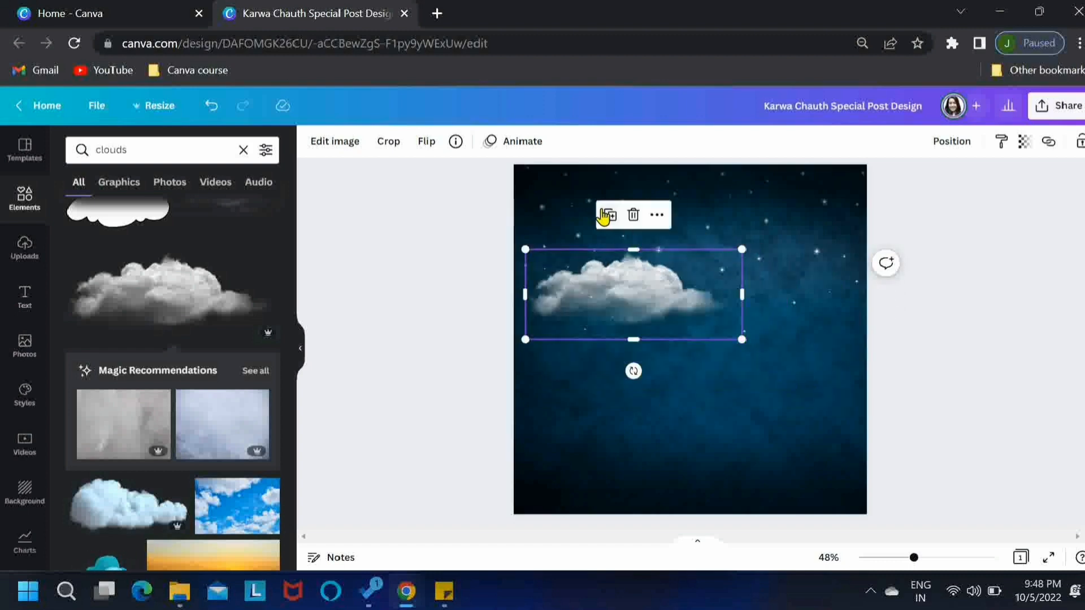
Duplicate the grey cloud, place the copy lower on the right so it overhangs the page edge, and slightly shrink the left cloud
drag(665, 322, 832, 373)
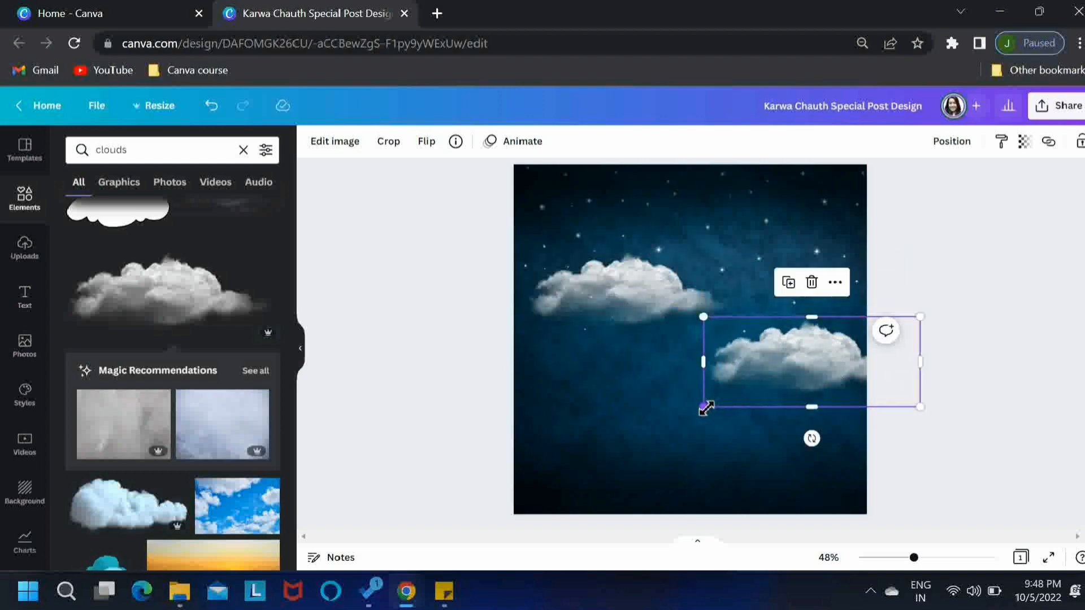
click(632, 308)
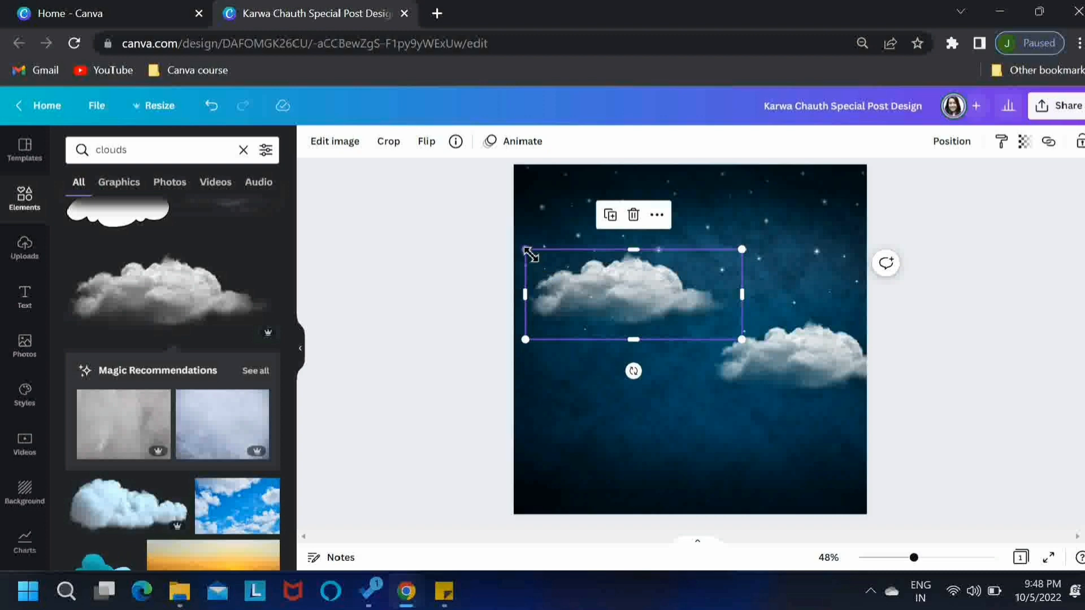
drag(529, 254, 545, 252)
drag(637, 296, 630, 288)
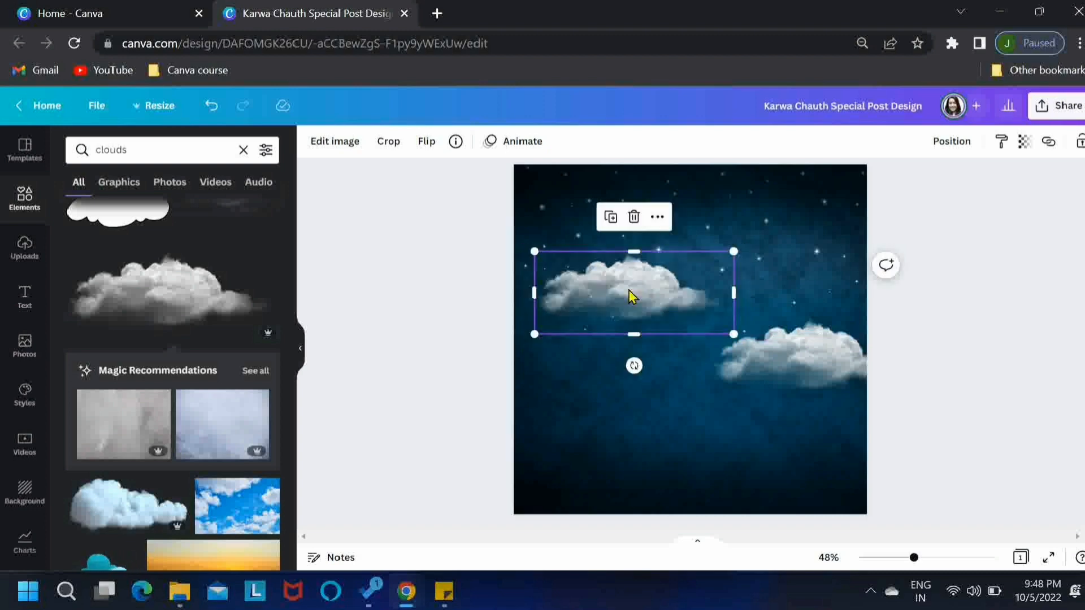
Set the transparency of both clouds together to 58
shift+click(775, 343)
click(1048, 142)
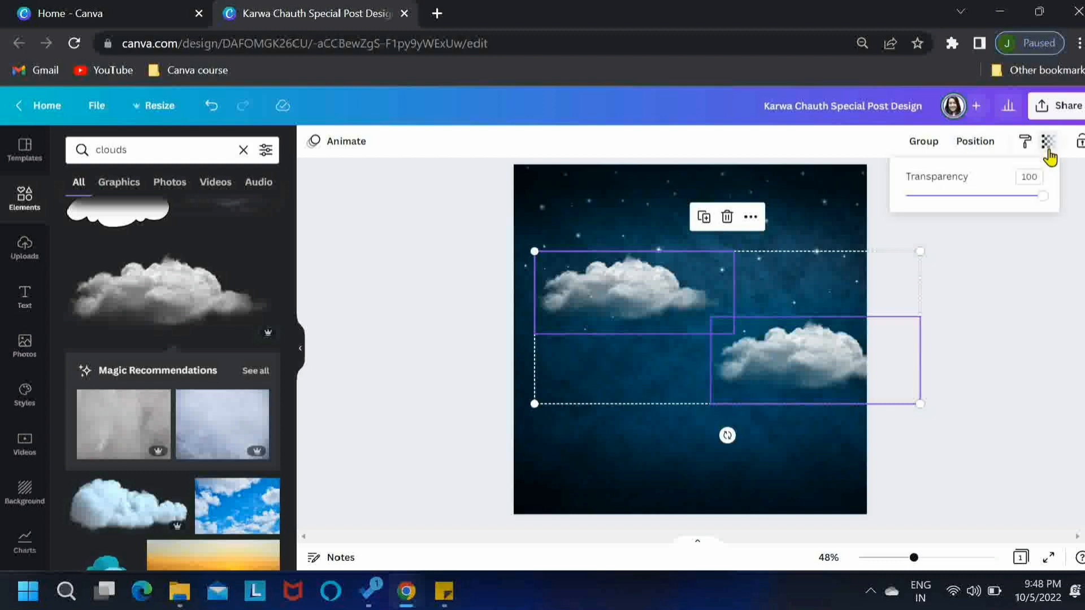
drag(1001, 201, 991, 202)
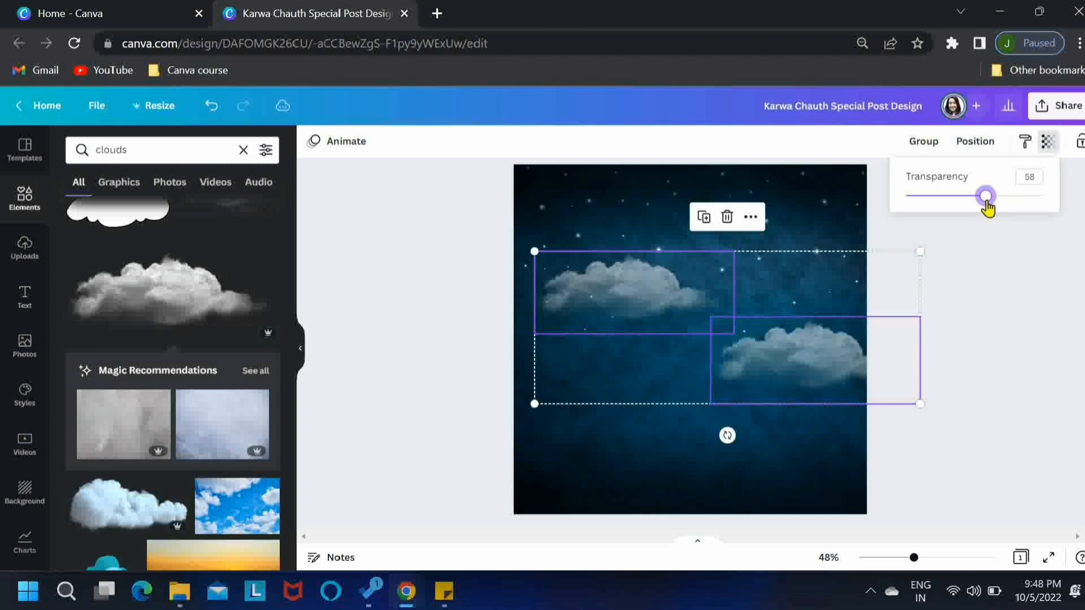
click(963, 322)
click(963, 322)
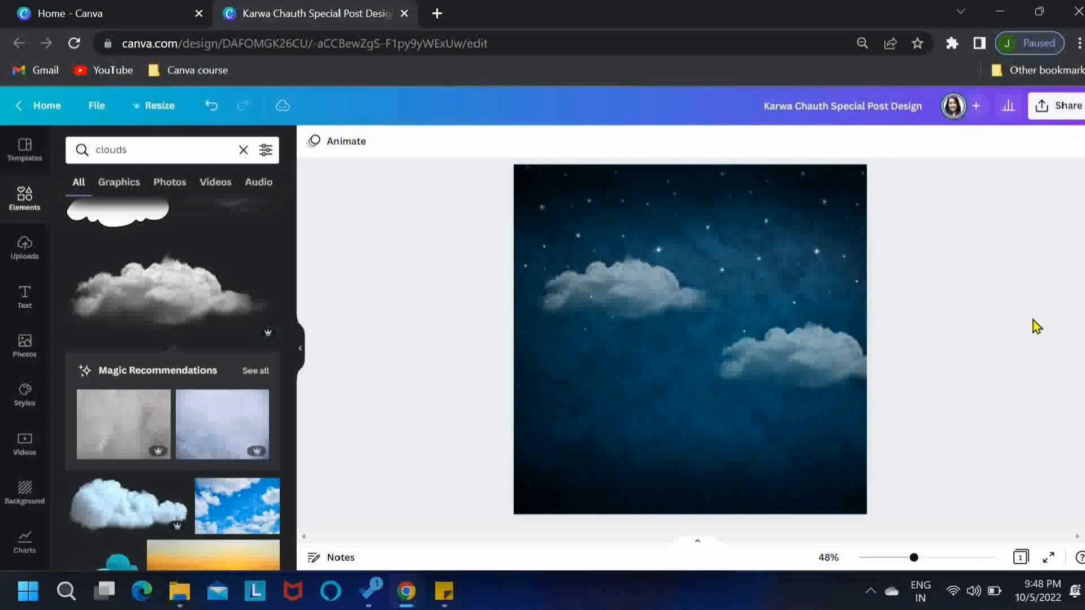
Replace the element search with "golden ring" and limit the results to graphics
drag(193, 151, 104, 146)
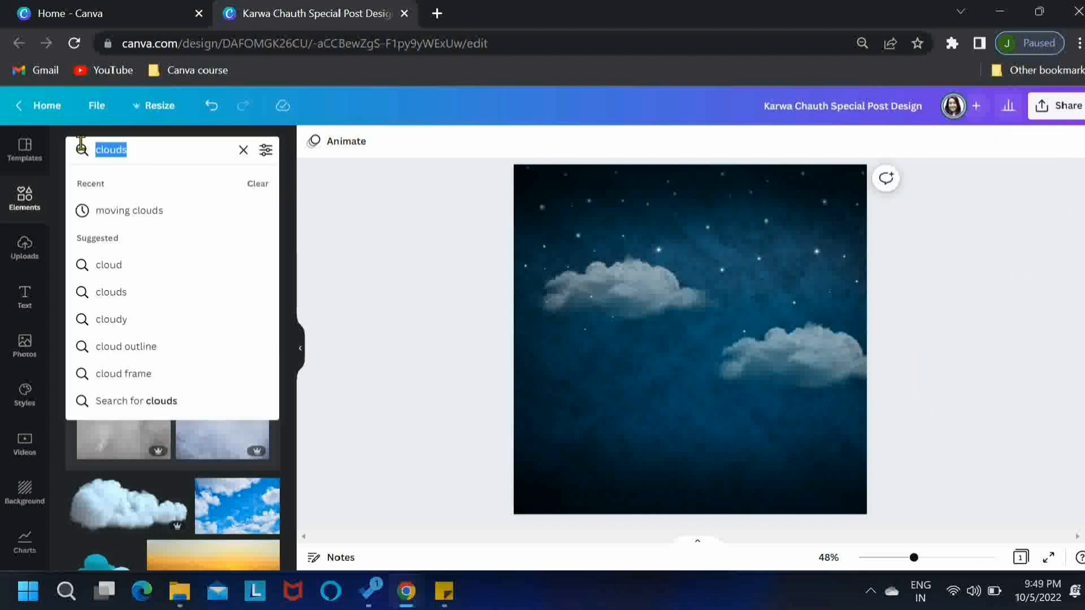
text(golden ring)
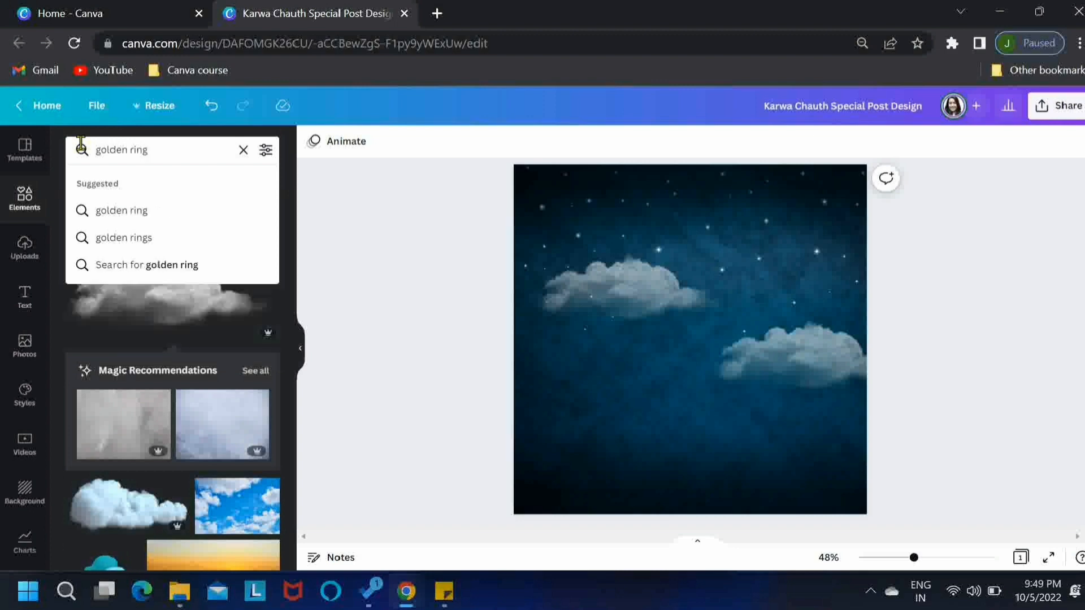
key(Return)
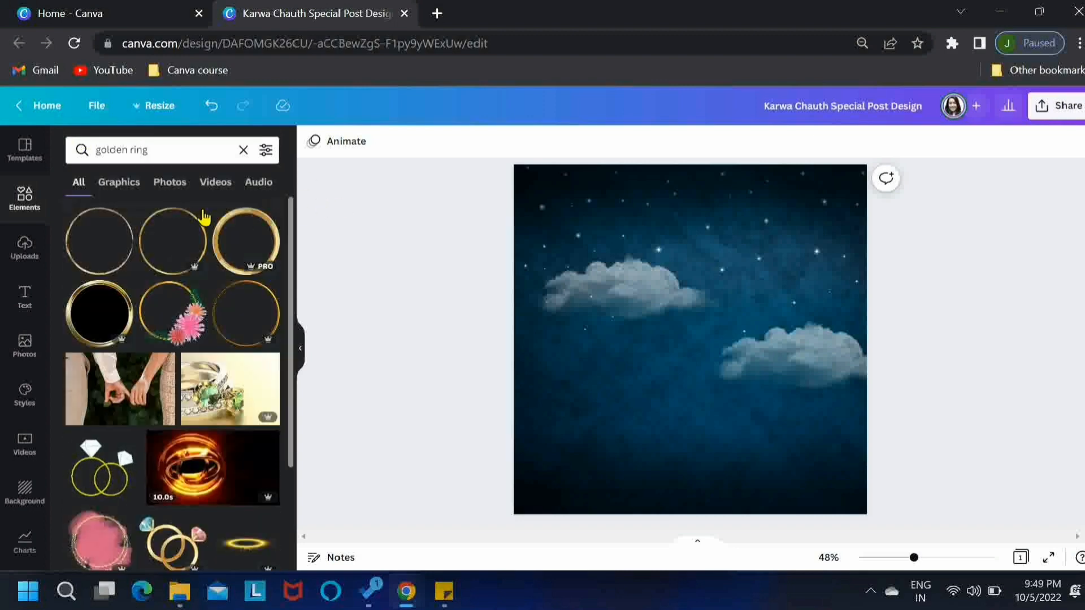
click(124, 182)
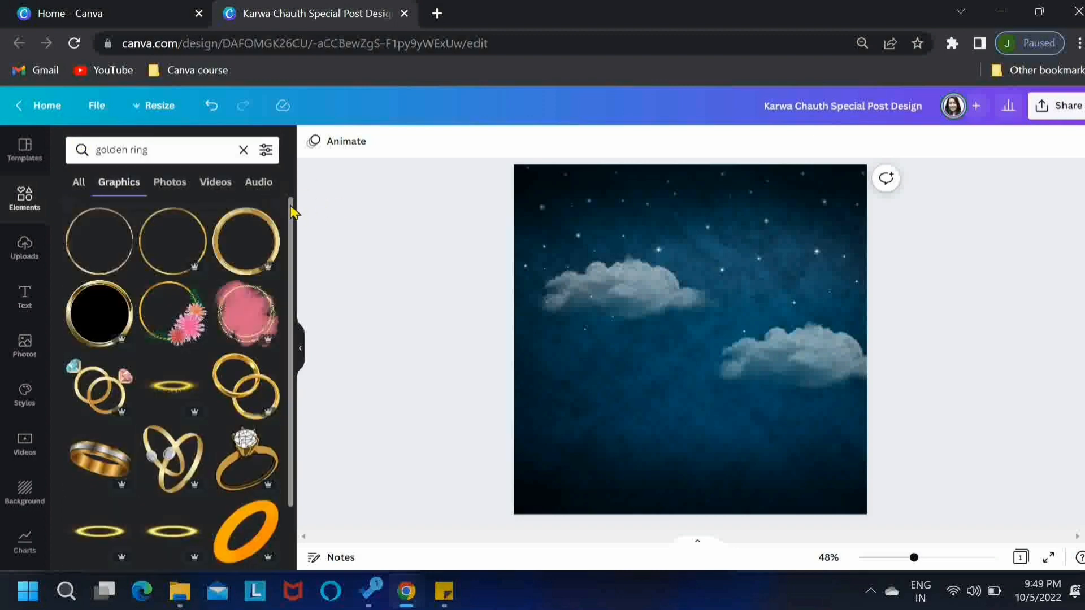
Add the thick plain gold ring graphic at the page centre and enlarge it slightly
drag(292, 212, 287, 505)
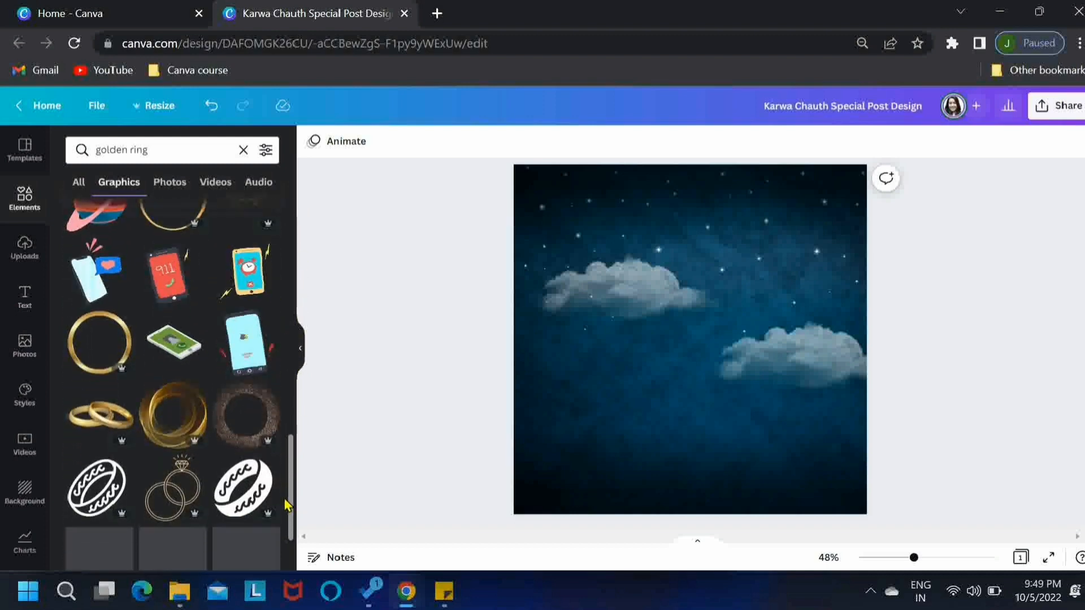
click(99, 328)
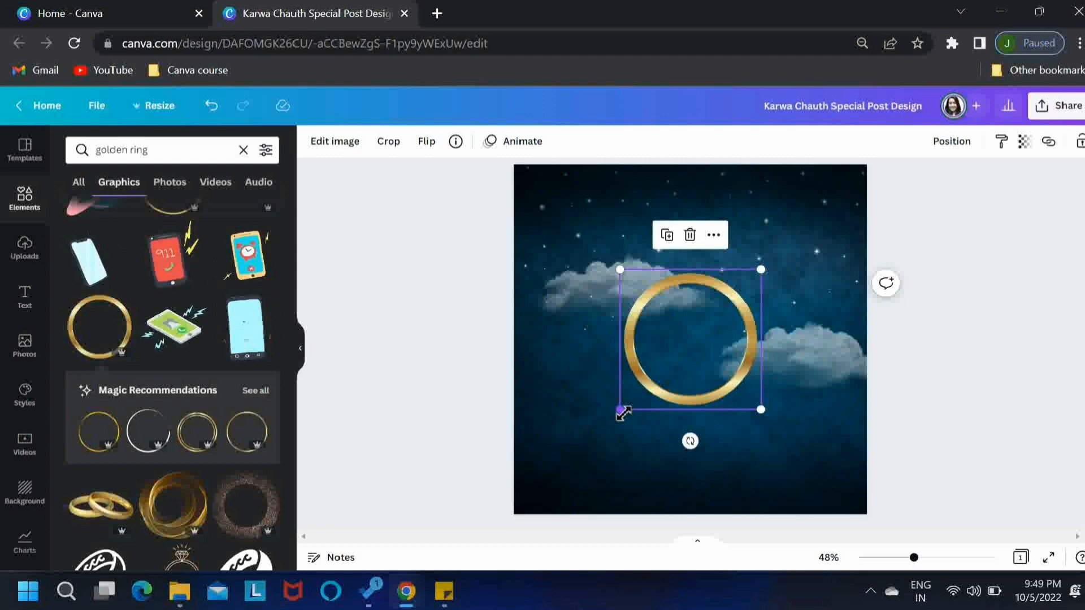
drag(622, 413, 616, 419)
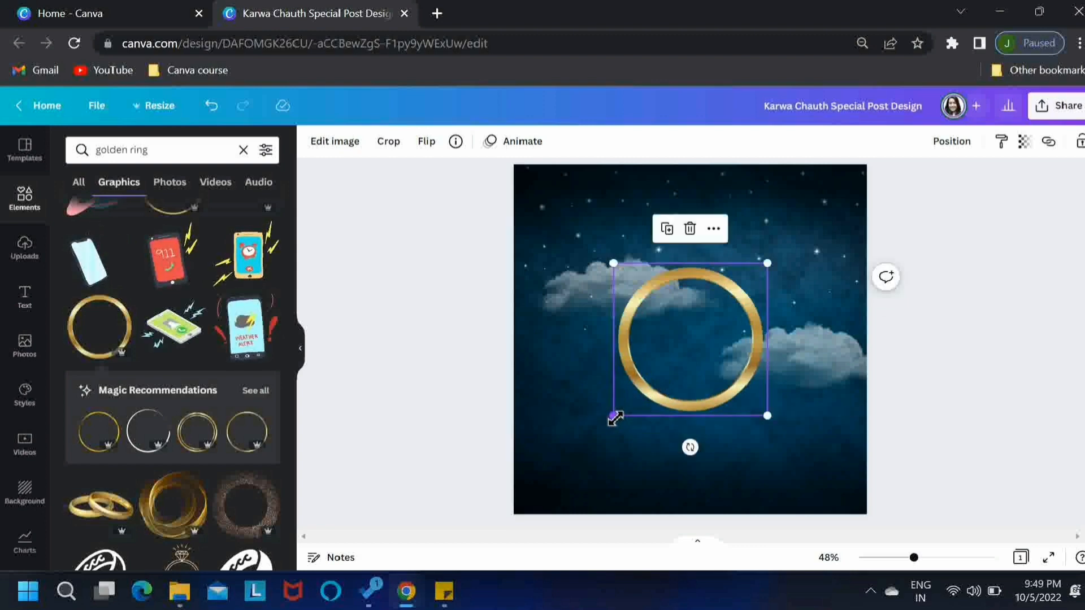
Replace the graphics search with "gold glow"
drag(172, 148, 78, 150)
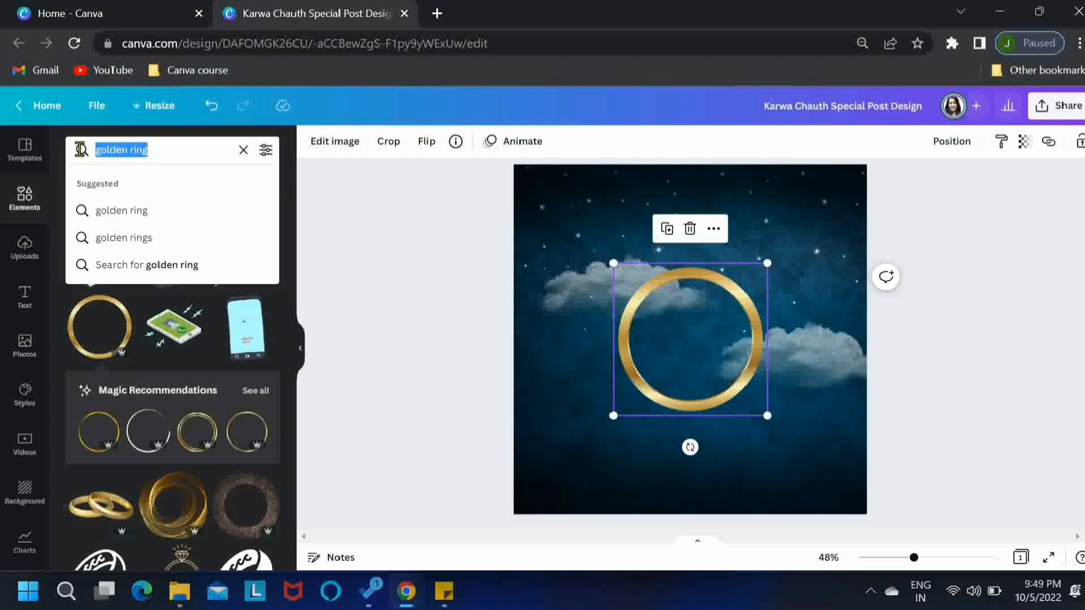
text(gold glo)
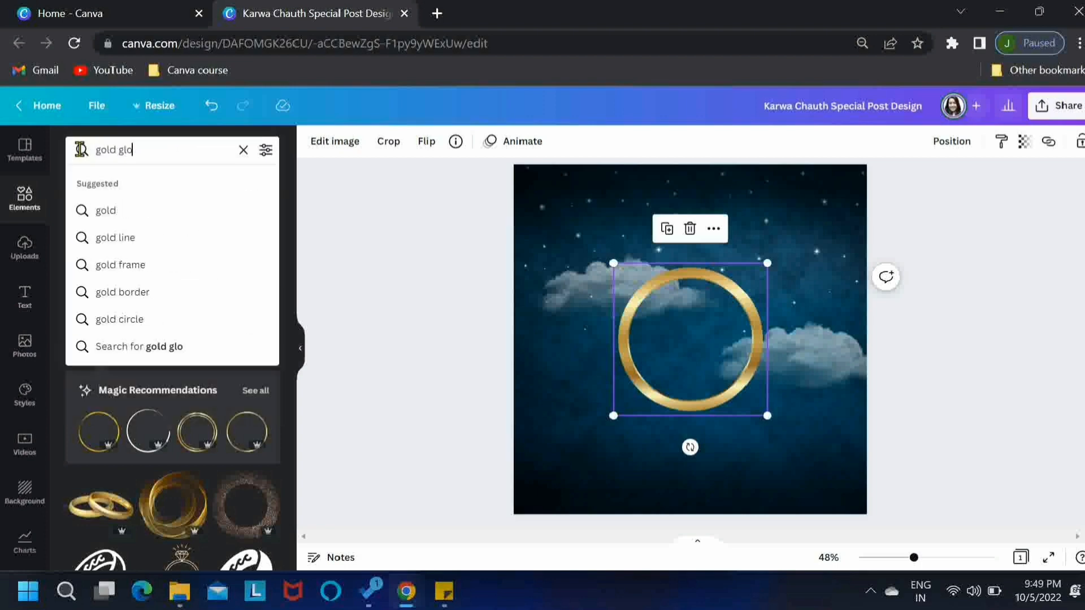
text(w)
key(Return)
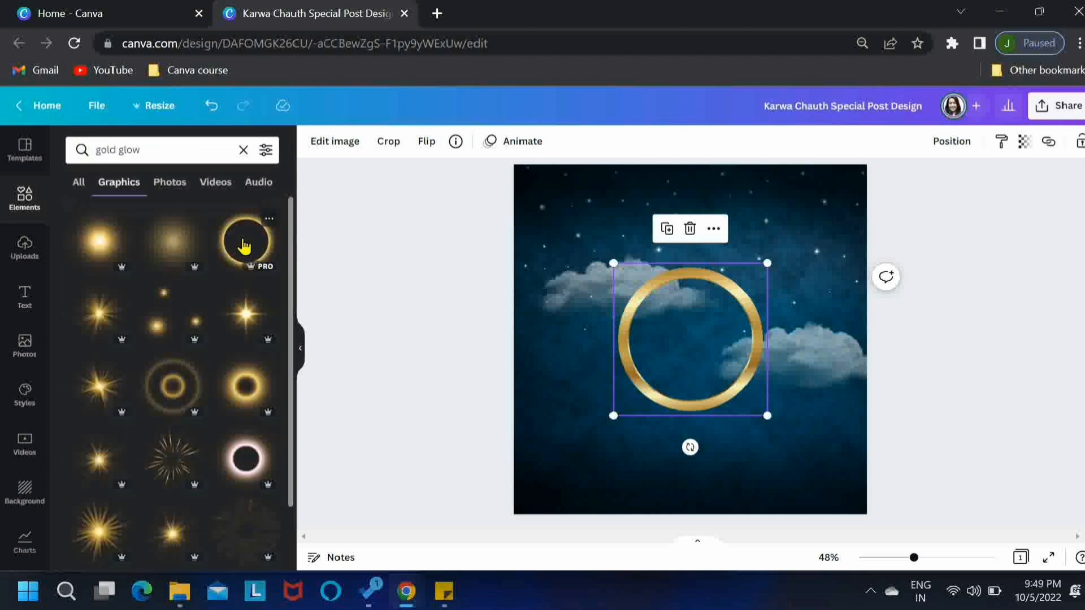
Add the glowing gold circle, scale it down to fit around the gold ring and send it backward behind the ring
click(243, 244)
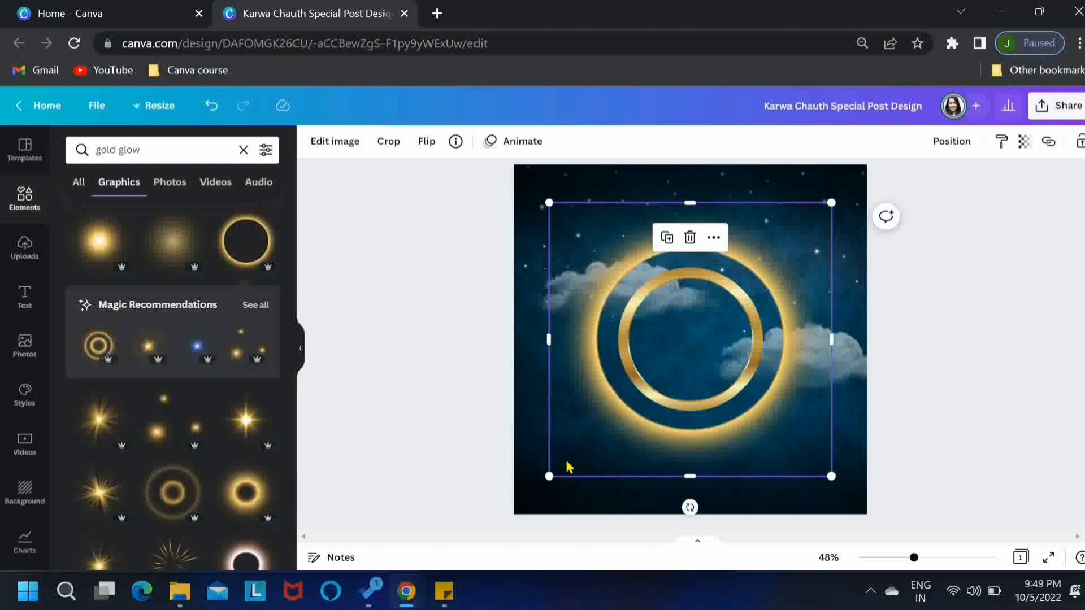
drag(552, 476, 590, 448)
click(949, 151)
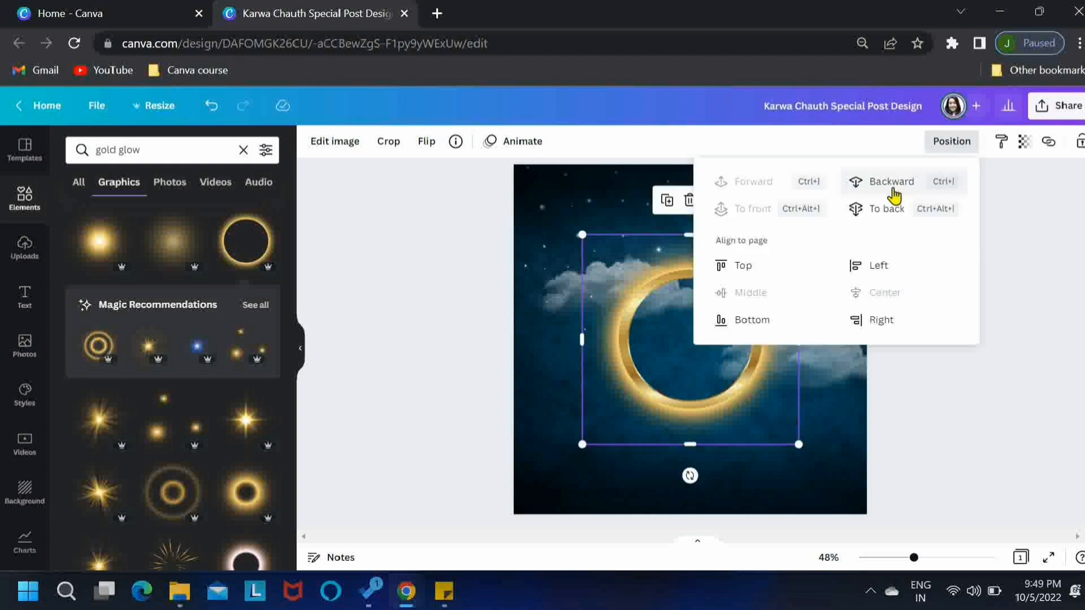
click(893, 191)
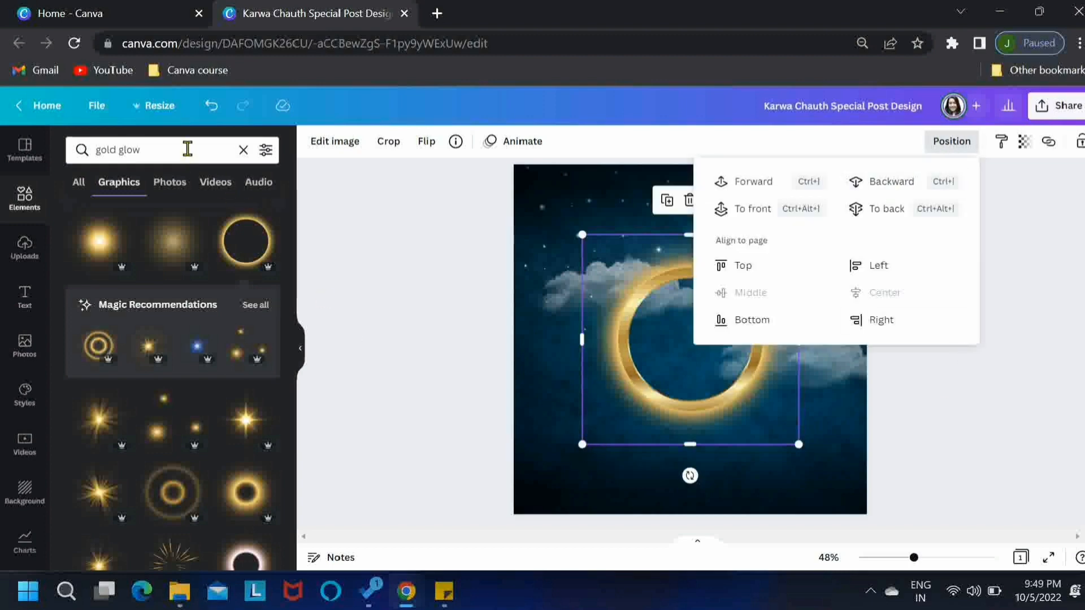
Search graphics for "grey blur", add the soft light-grey blurred circle and scale it down to the gold ring's size
click(150, 147)
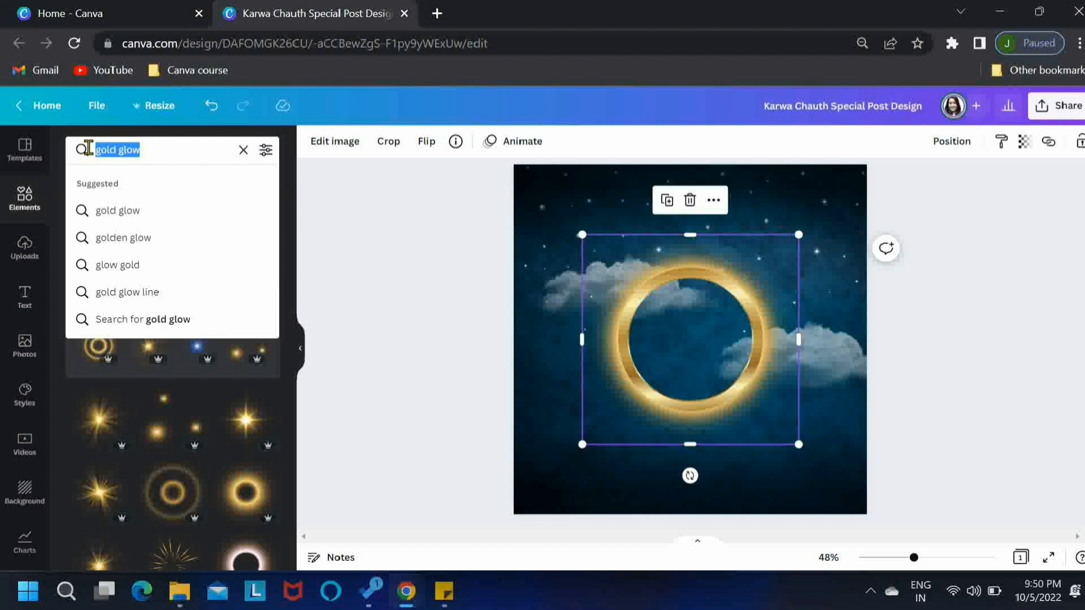
text(grey blur)
key(Return)
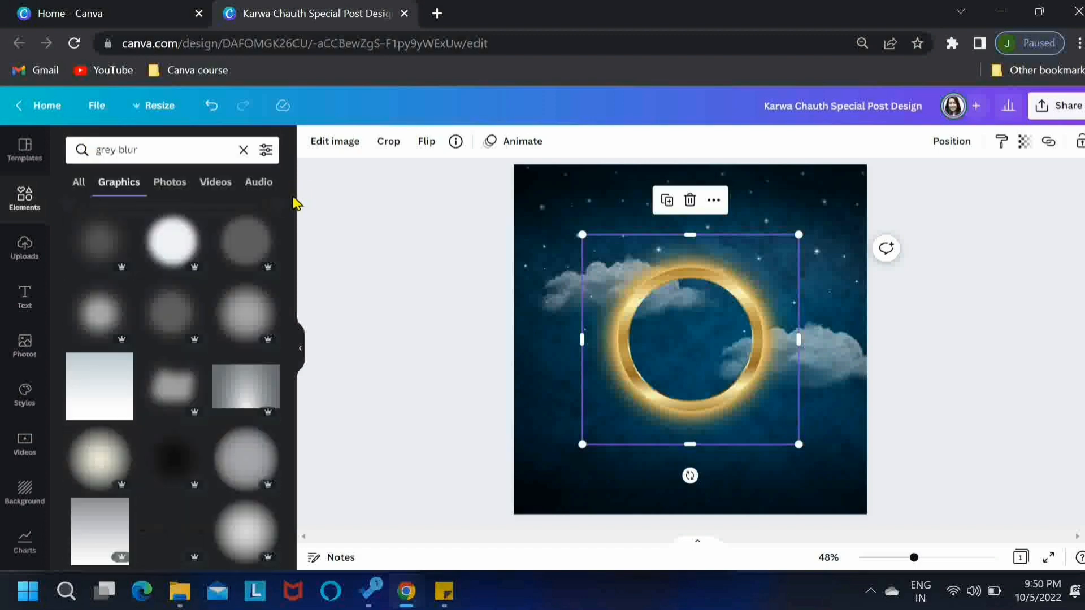
click(248, 316)
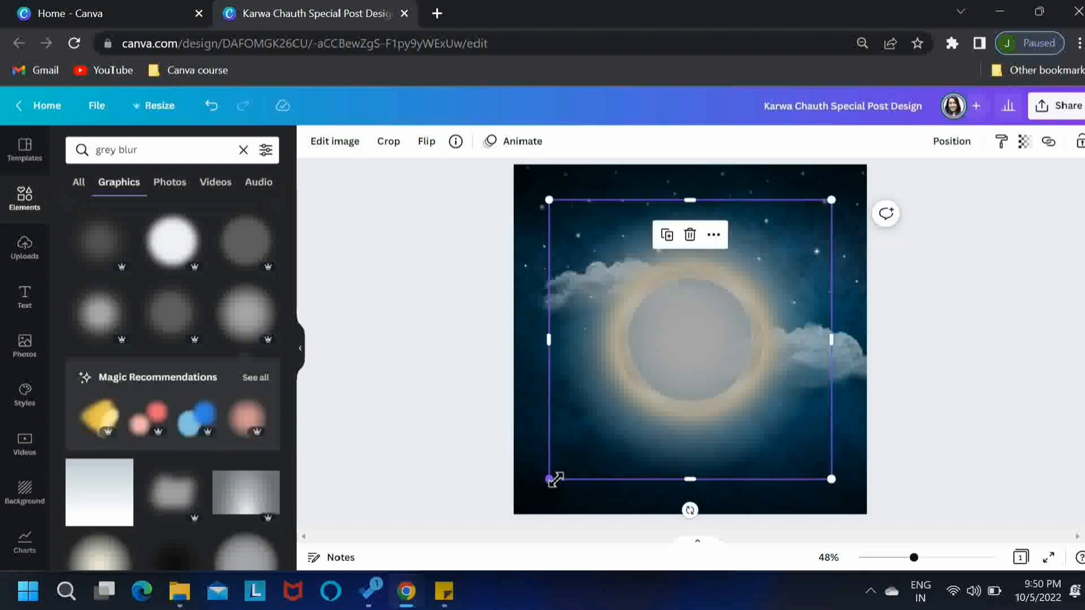
drag(556, 479, 625, 438)
Send the grey blurred circle backward behind the gold ring and set its transparency to 43
click(958, 148)
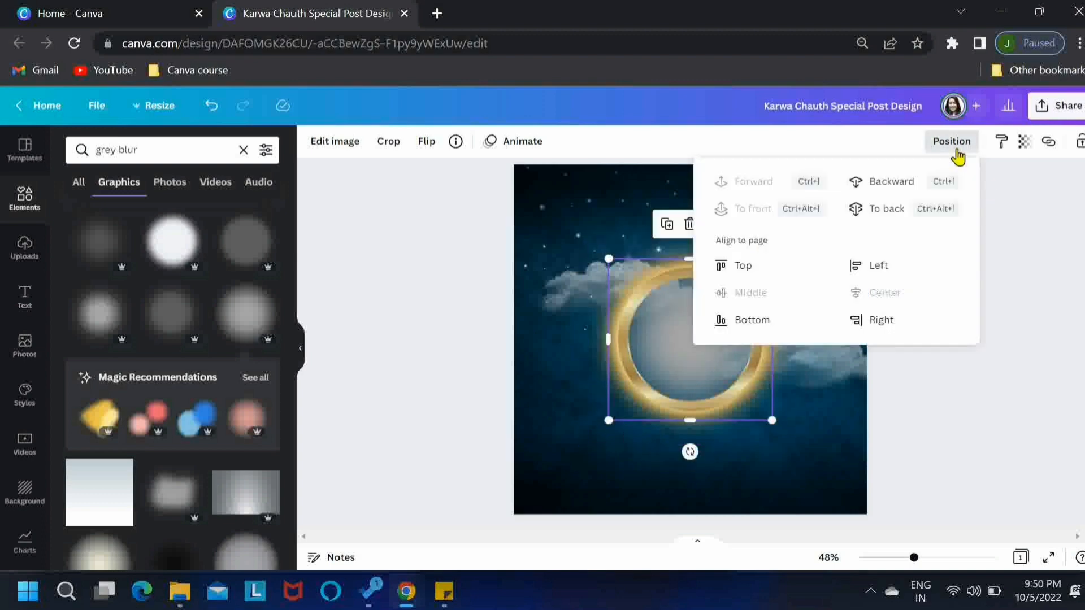
click(888, 193)
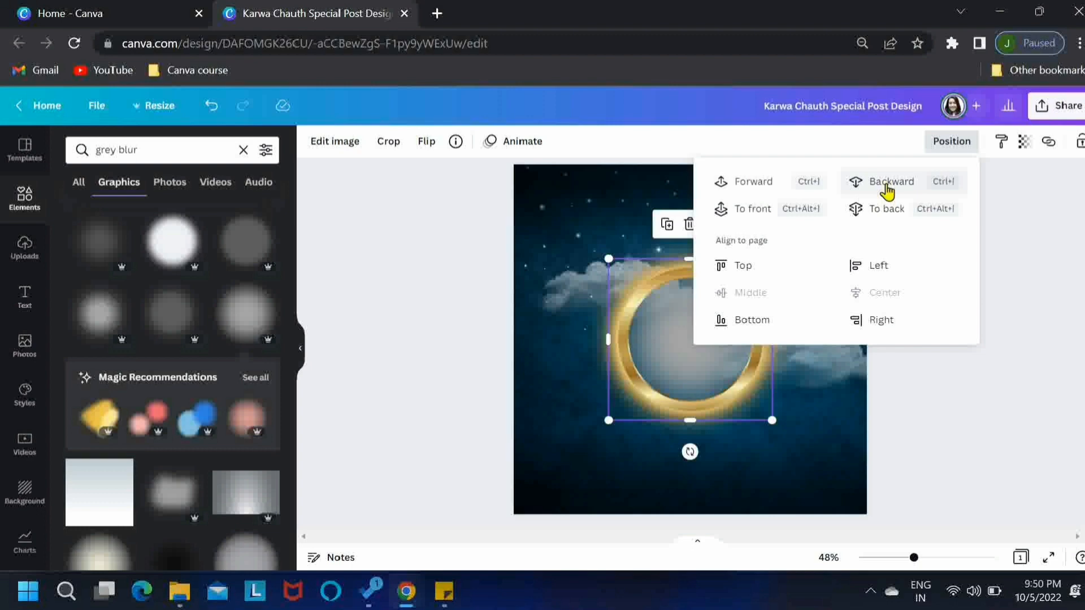
click(1024, 142)
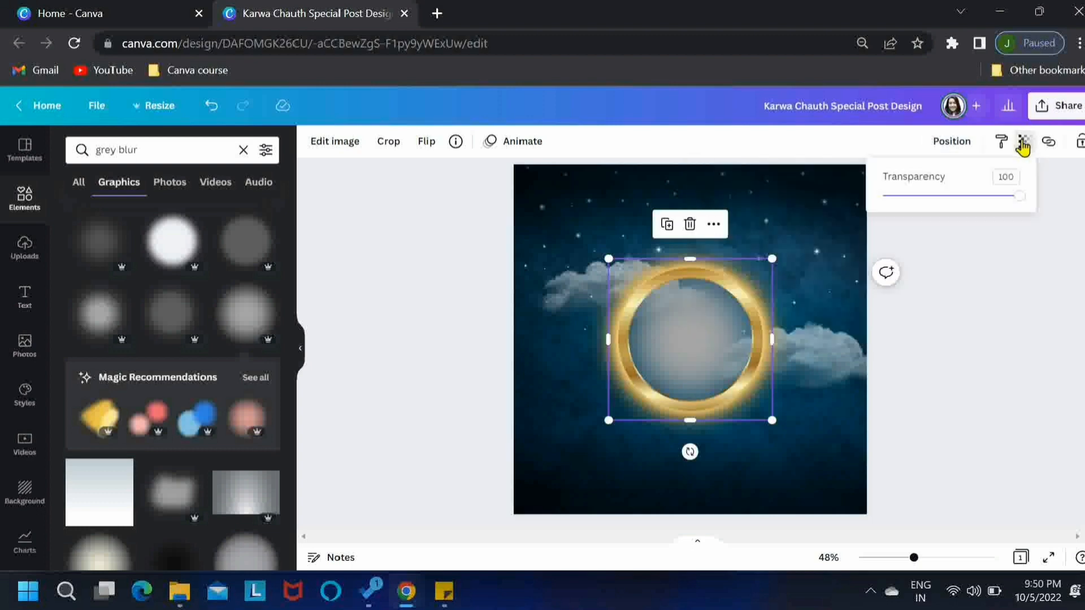
click(944, 196)
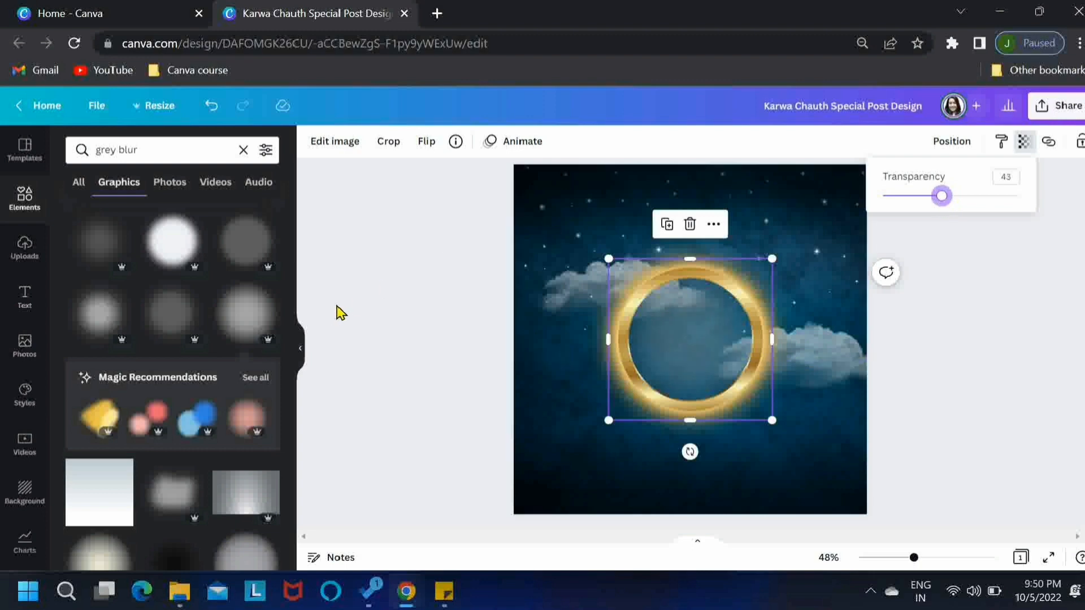
Replace the graphics search with "diya"
click(174, 148)
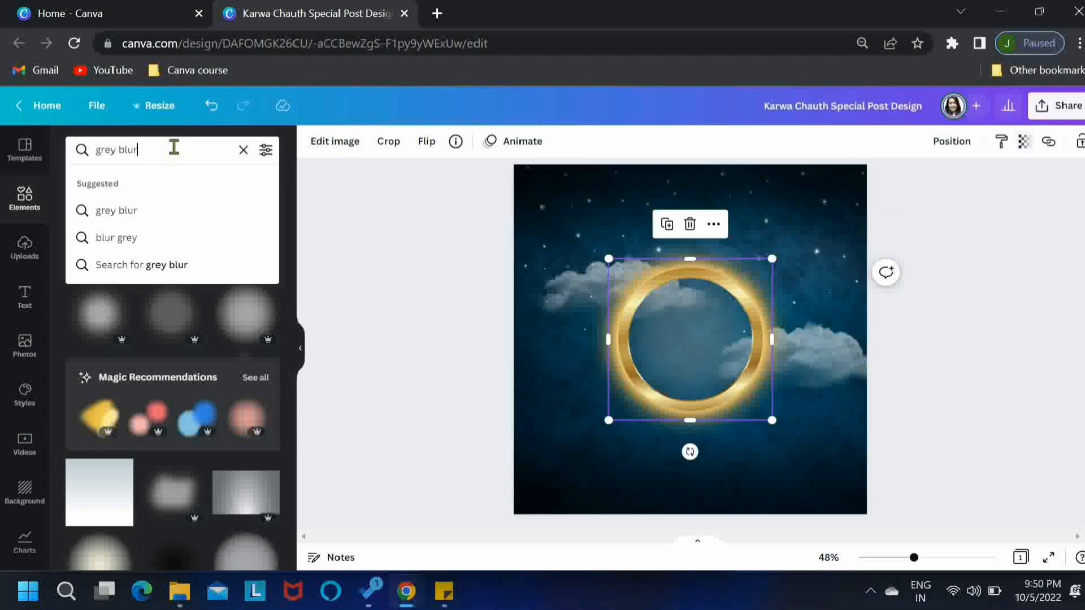
key(BackSpace)
text(diya)
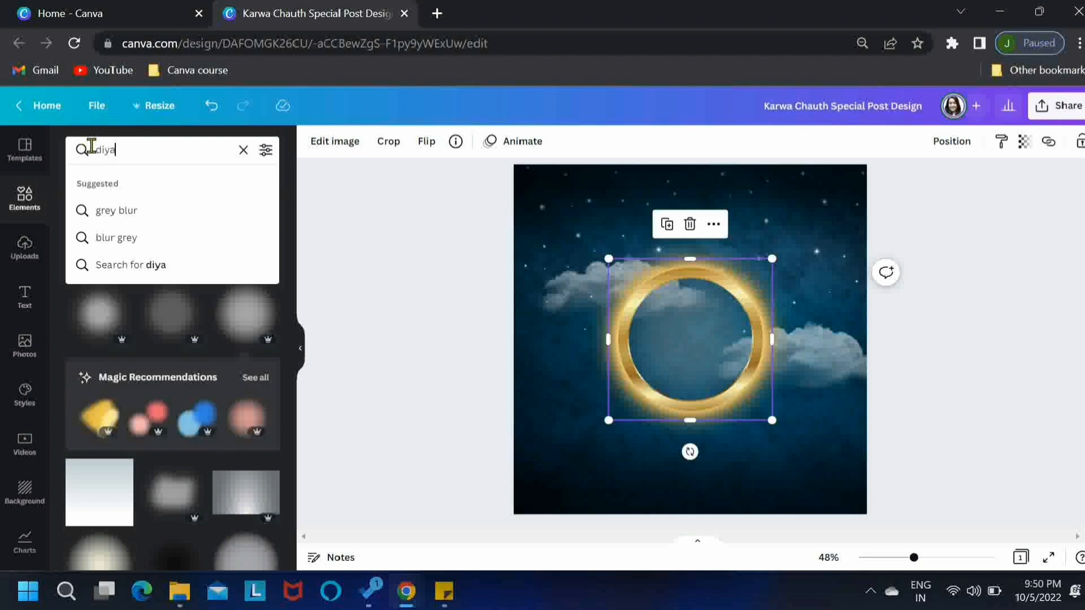
key(Return)
Add the realistic lit clay diya, scale it down and centre it on the inner bottom edge of the gold ring
scroll(290, 214, down, 3)
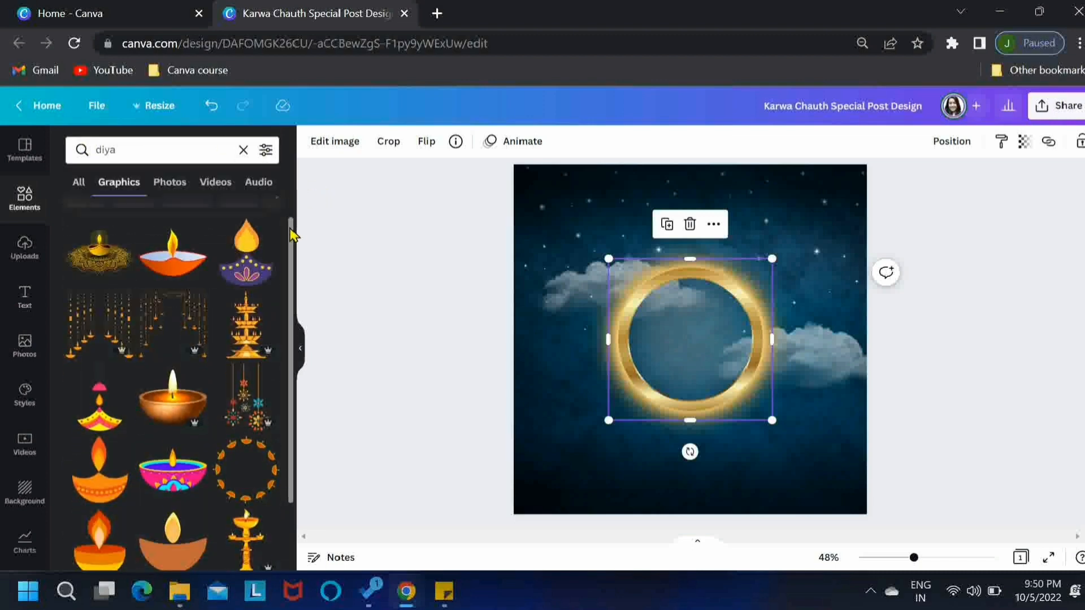
click(156, 274)
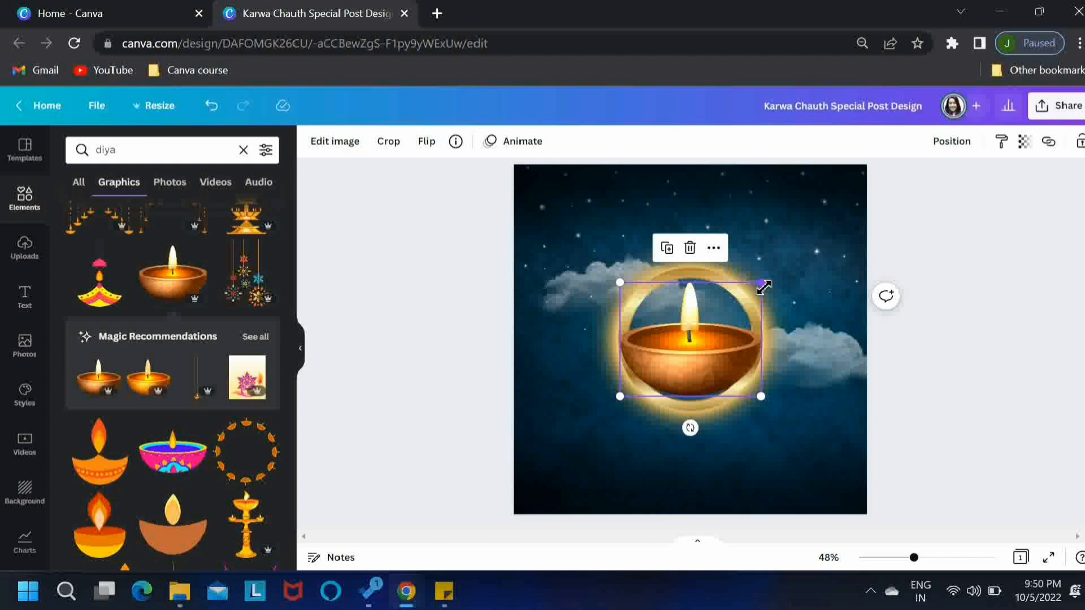
drag(763, 288, 694, 389)
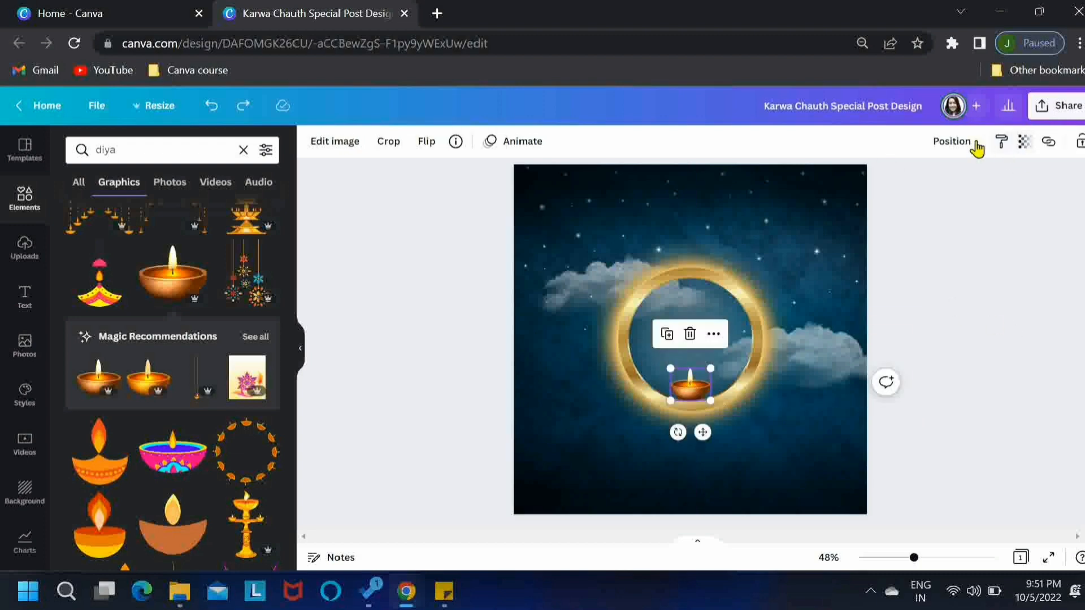
click(954, 143)
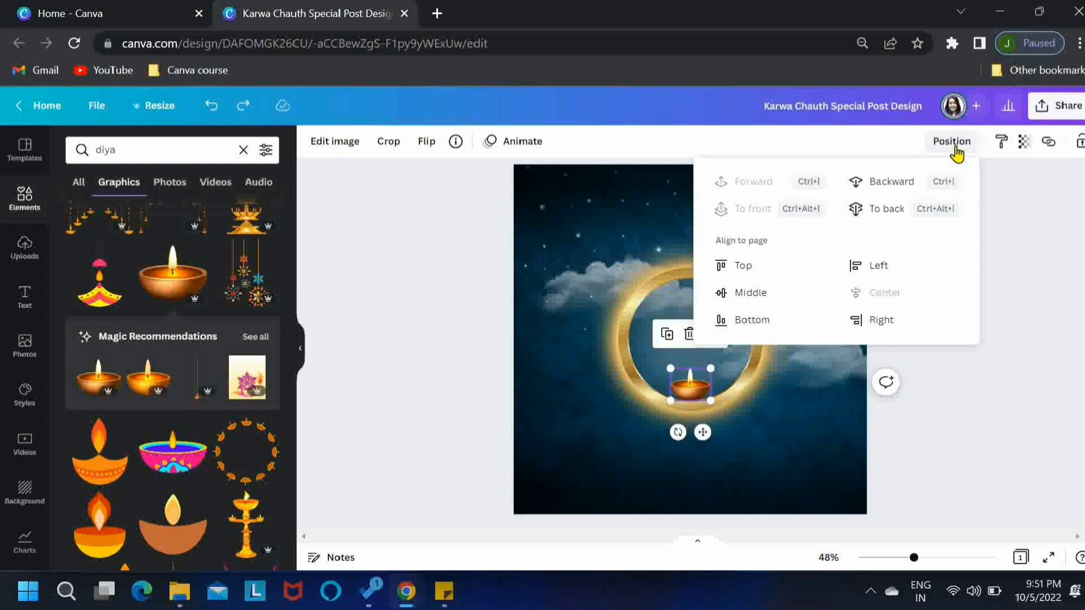
click(1000, 371)
click(1003, 372)
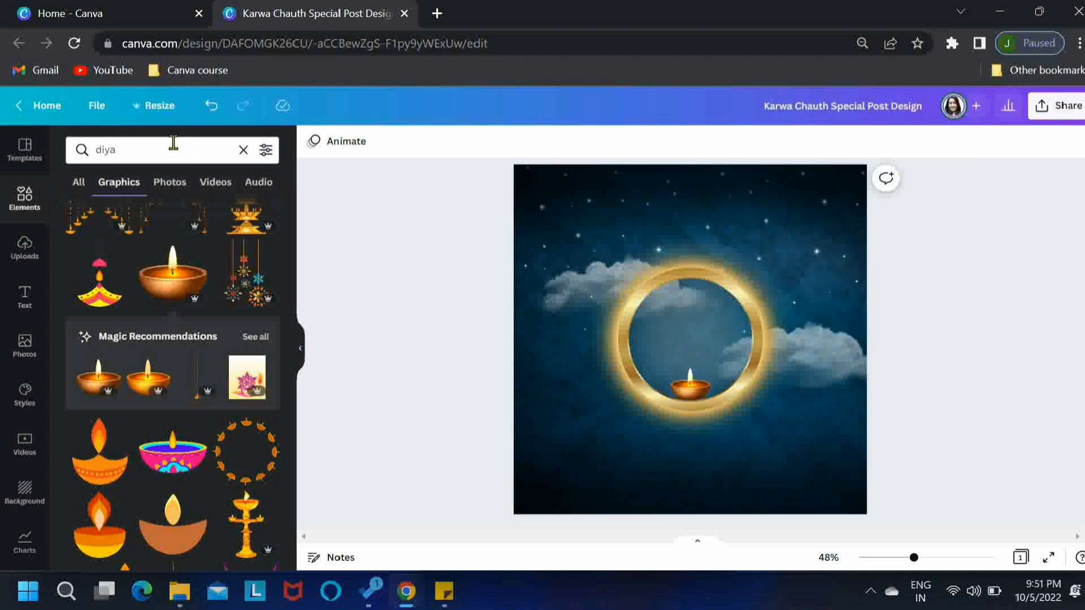
Replace the graphics search with "moon" and browse the moon graphics
drag(173, 142, 93, 147)
key(BackSpace)
text(moon)
key(Return)
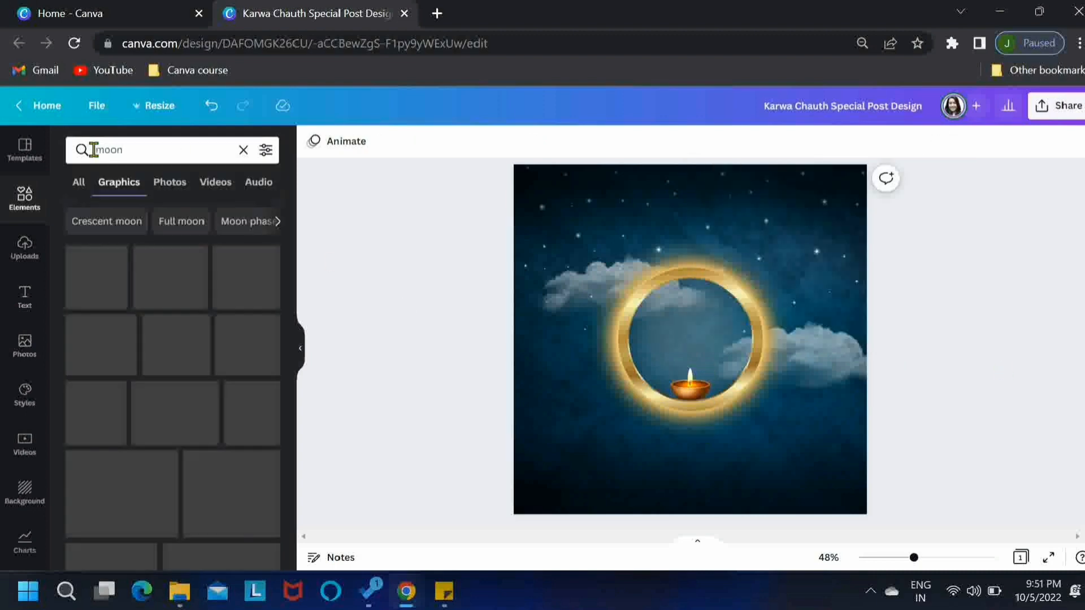
scroll(298, 310, down, 2)
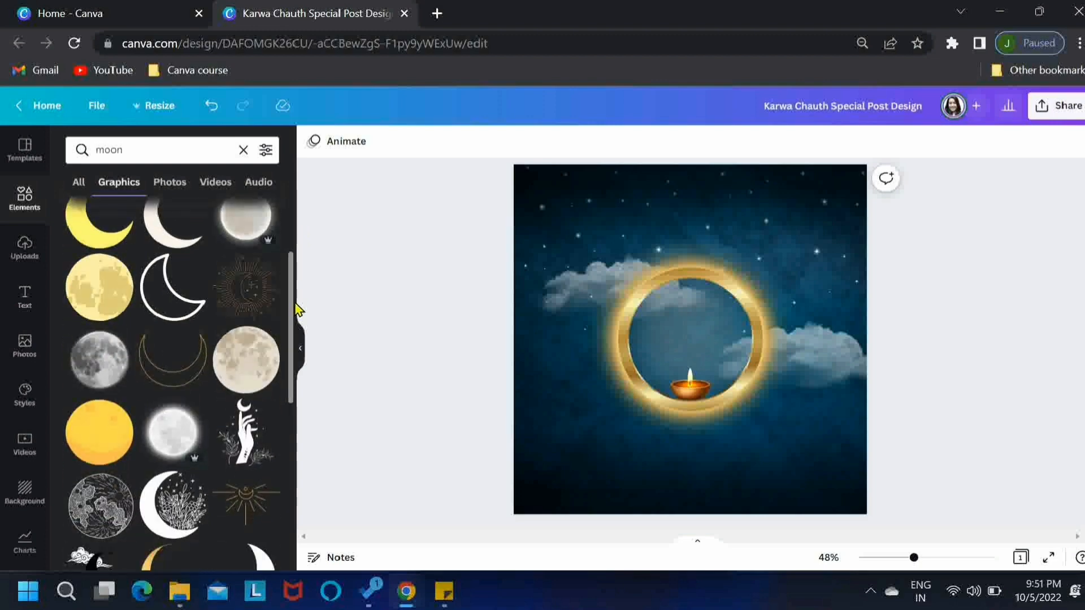
Add the glowing white full moon graphic, scale it down and place it inside the gold ring above the diya
scroll(298, 310, up, 1)
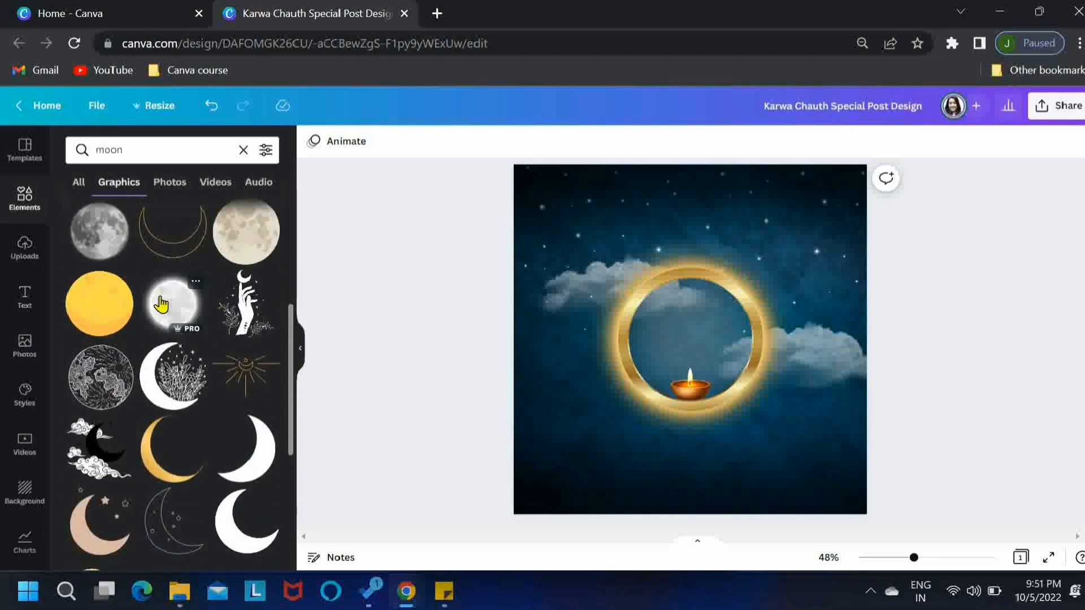
click(165, 300)
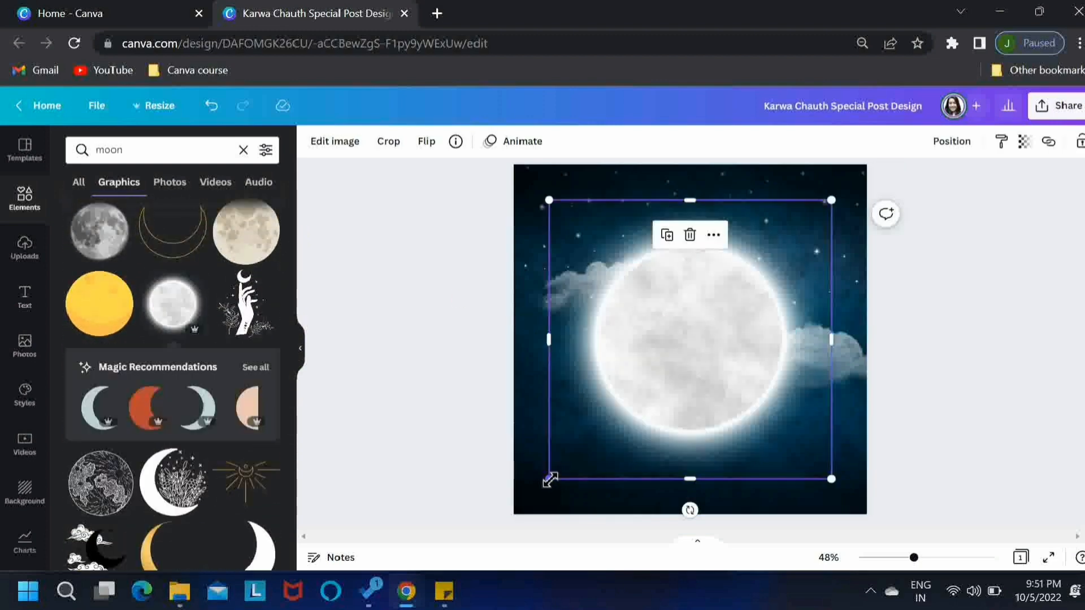
drag(548, 479, 629, 405)
drag(703, 348, 708, 339)
drag(635, 391, 646, 379)
drag(729, 343, 725, 343)
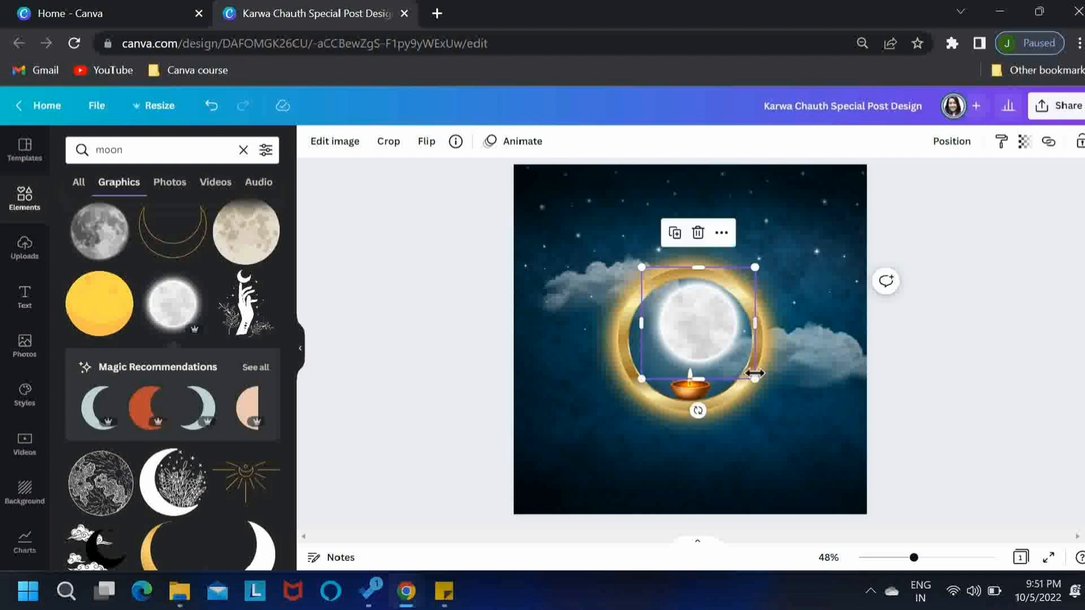
drag(757, 270, 751, 273)
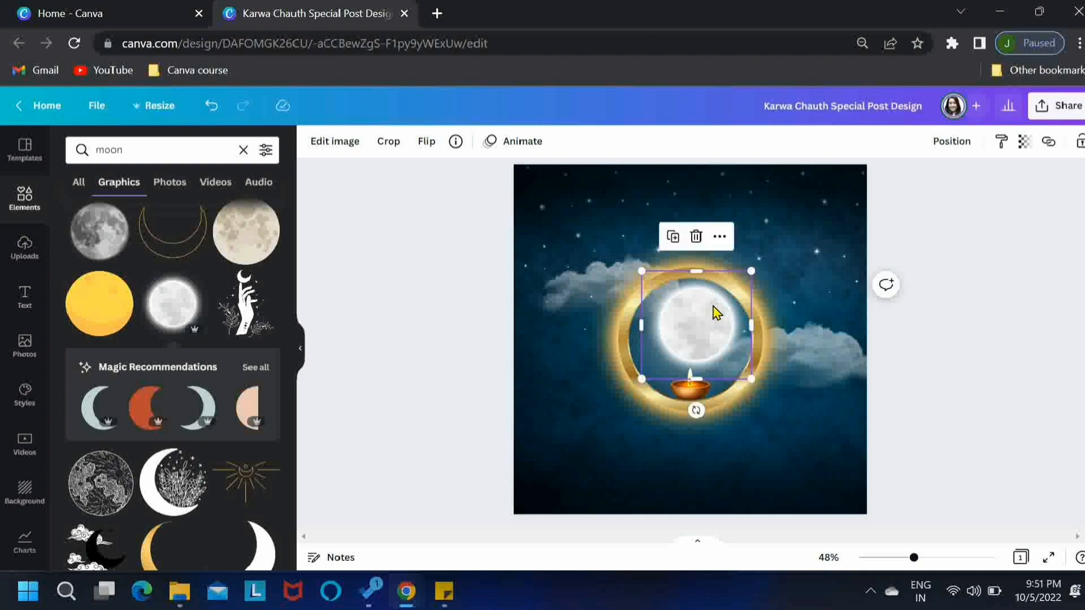
key(ctrl+z)
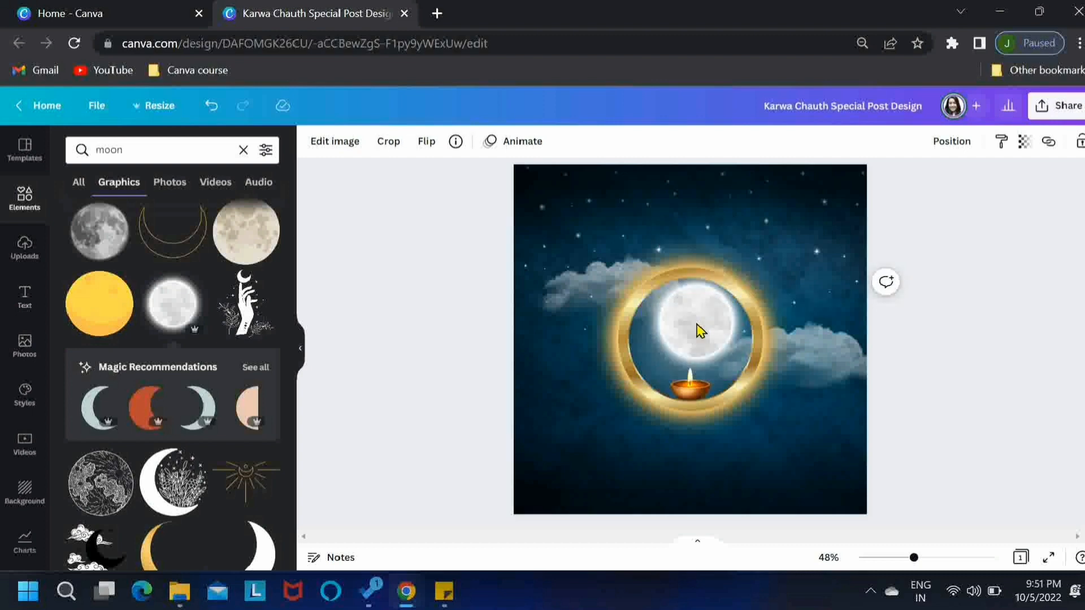
Send the moon backward one layer and deselect it
click(700, 330)
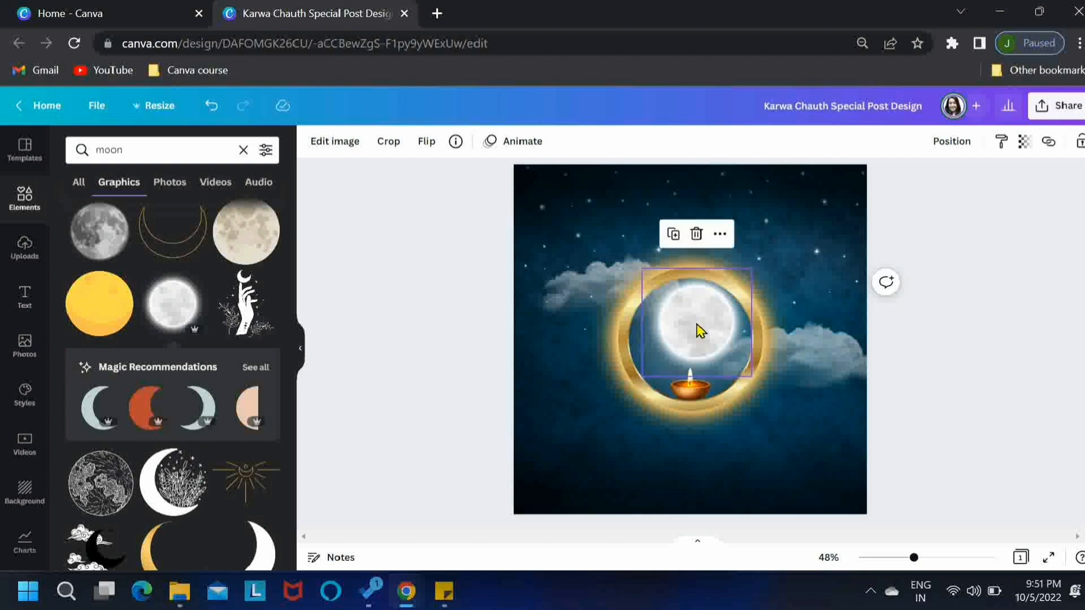
click(954, 144)
click(885, 189)
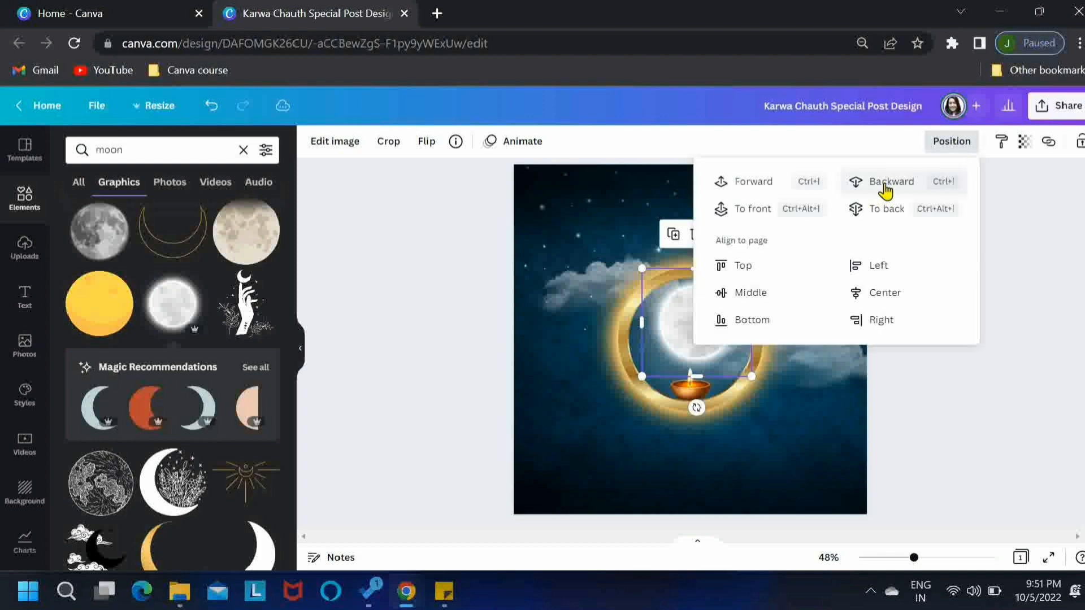
click(986, 418)
click(986, 418)
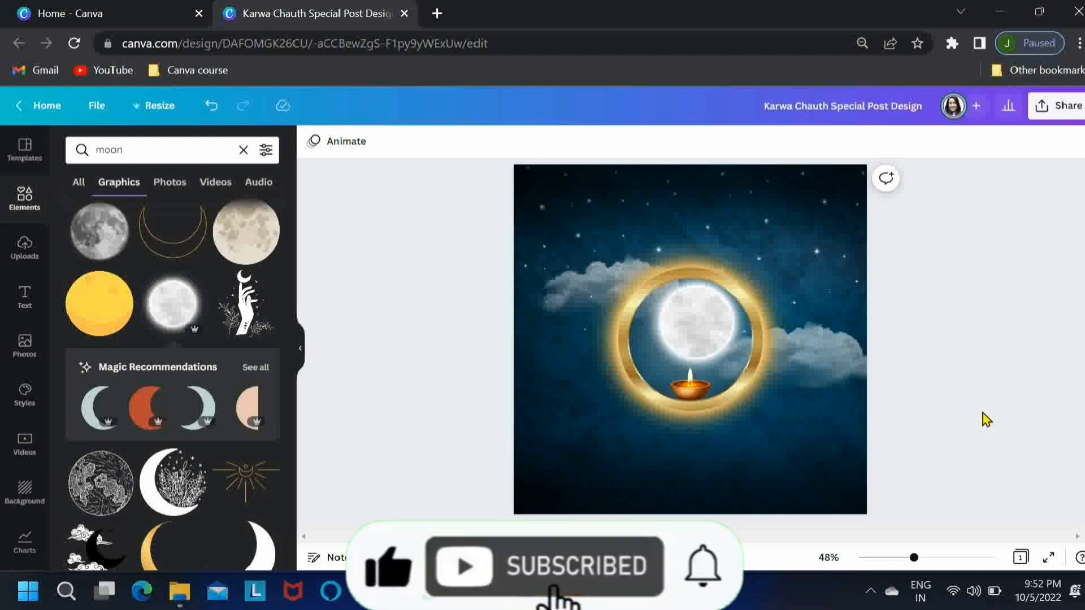
Add a text box reading "Happy" centred below the gold ring and colour the text white
key(t)
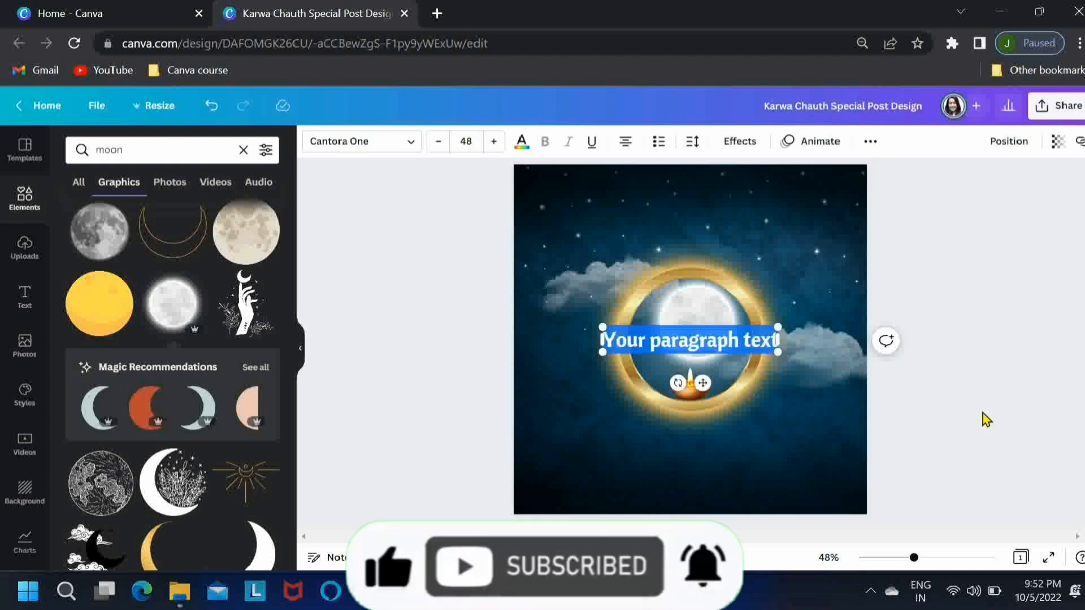
drag(691, 383, 700, 484)
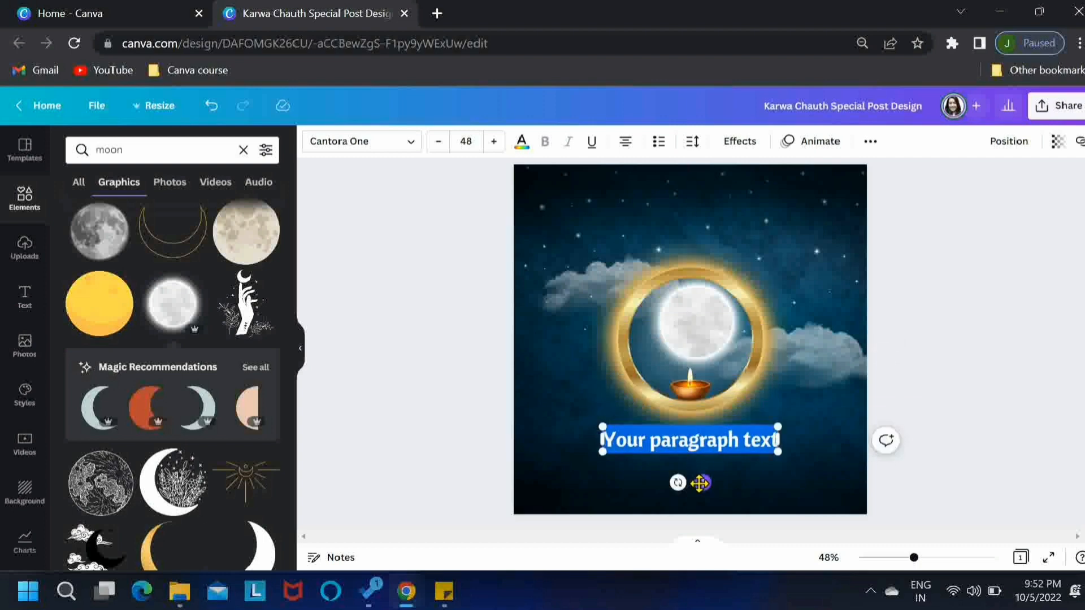
text(Happy)
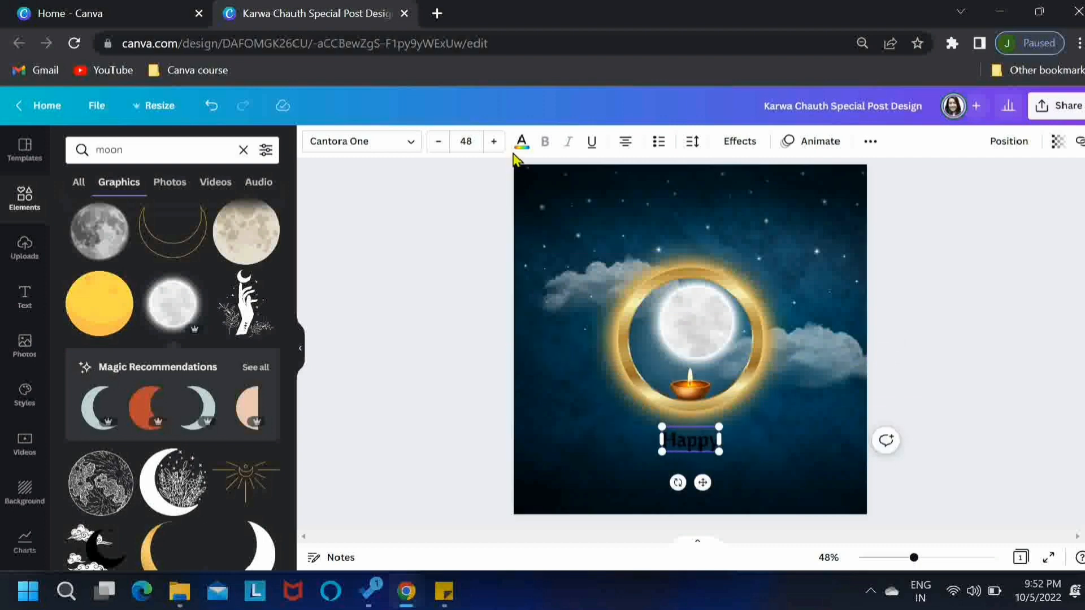
click(517, 148)
click(158, 216)
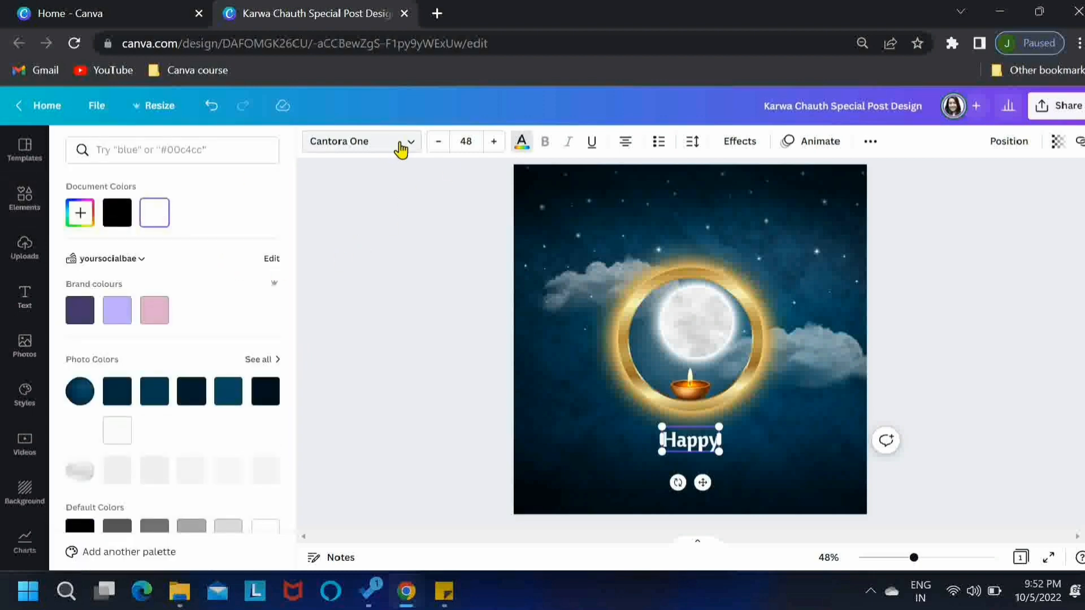
Set the "Happy" text in the Montserrat font and switch it to uppercase
click(401, 148)
click(199, 148)
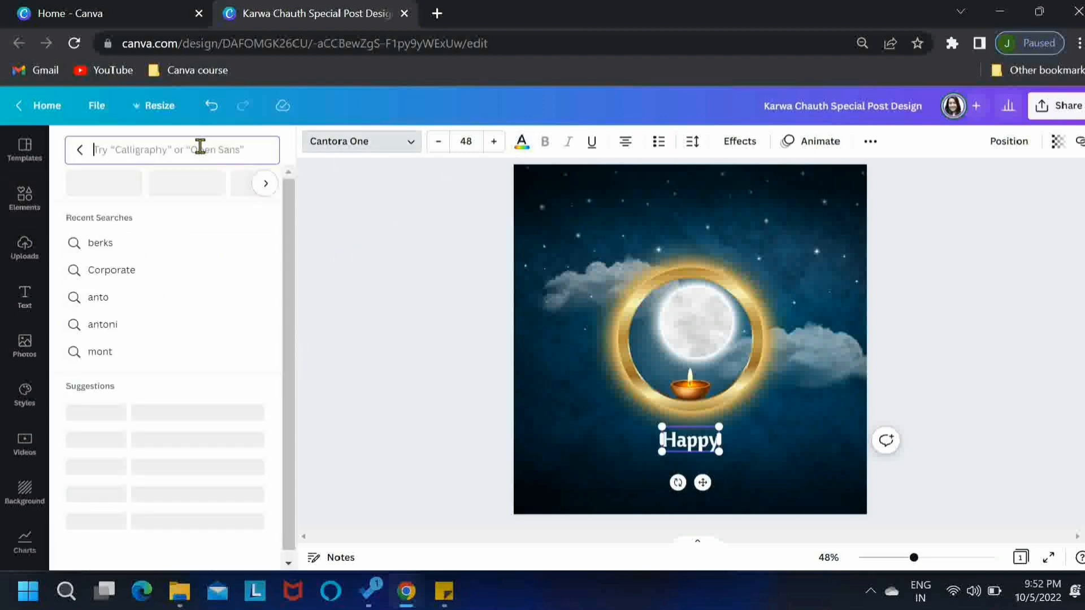
text(montse)
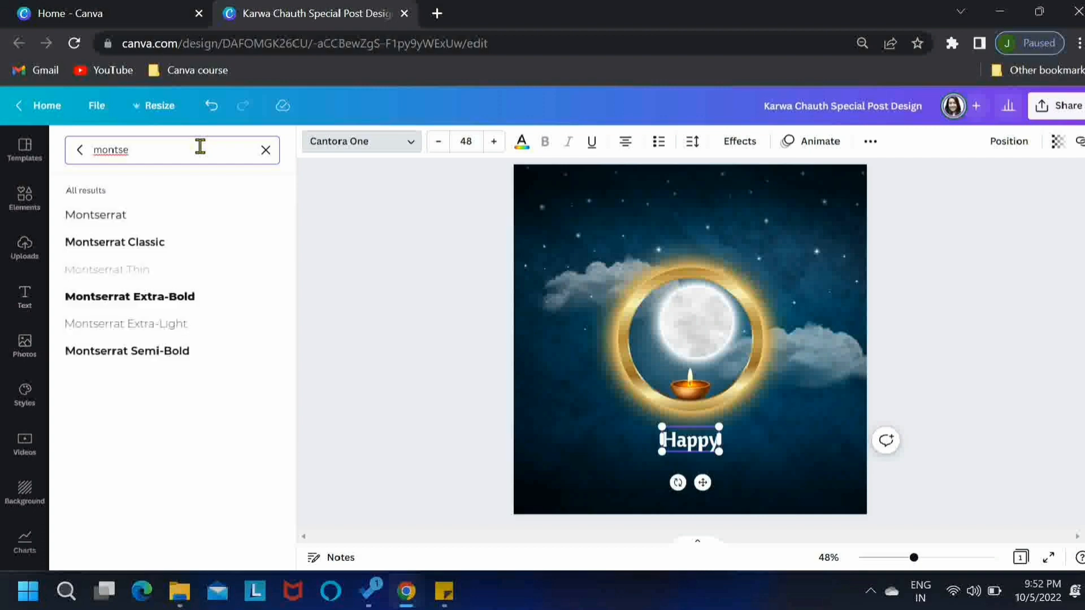
click(870, 141)
click(799, 178)
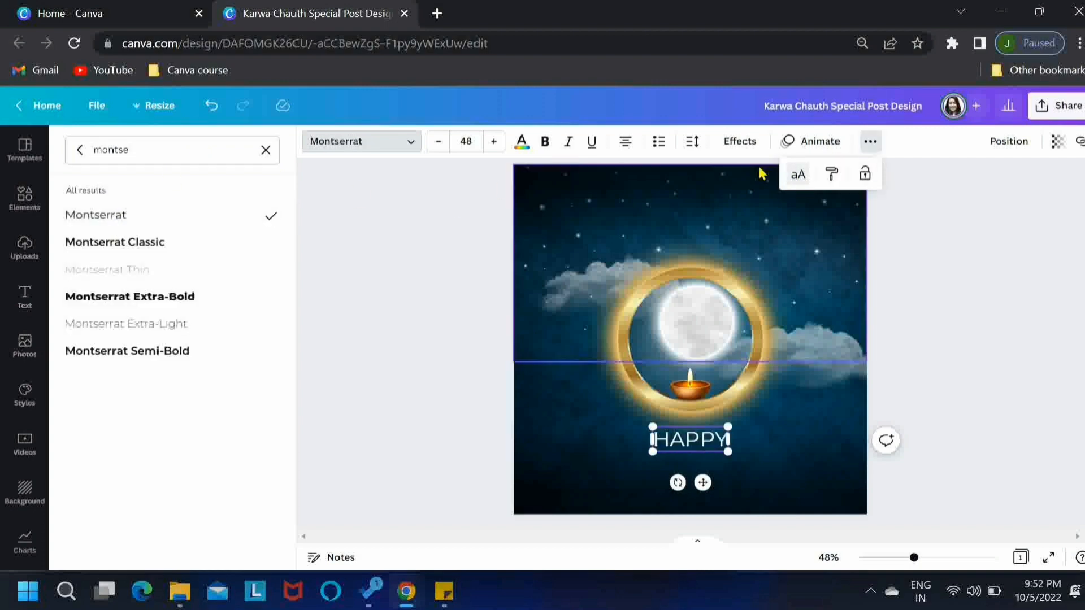
Set the letter spacing of the "HAPPY" text to 226 and its font size to 41
click(690, 142)
drag(736, 201, 775, 201)
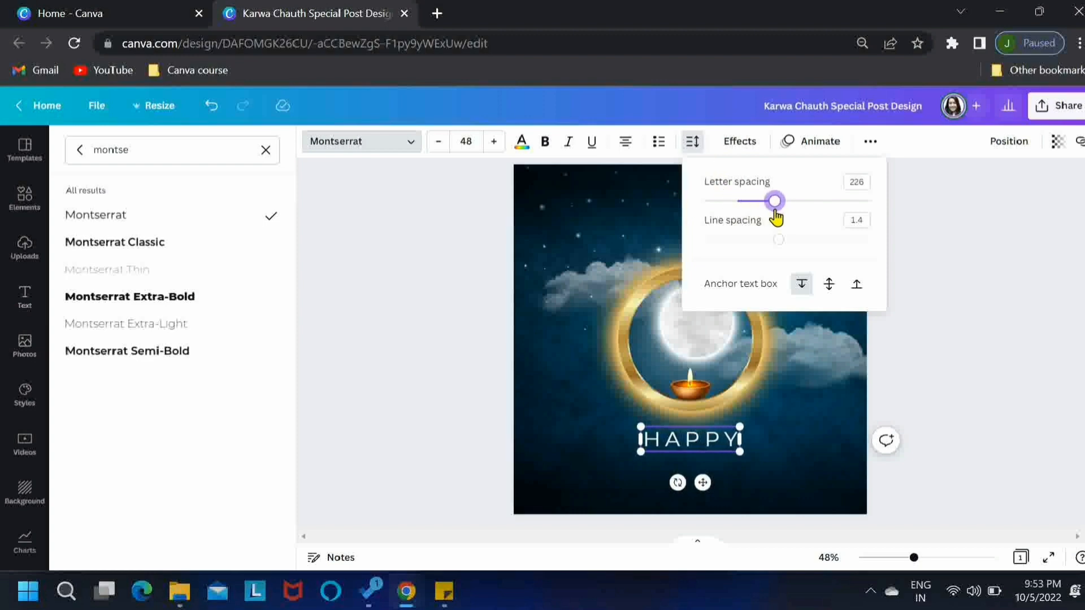
click(438, 141)
click(438, 142)
click(437, 141)
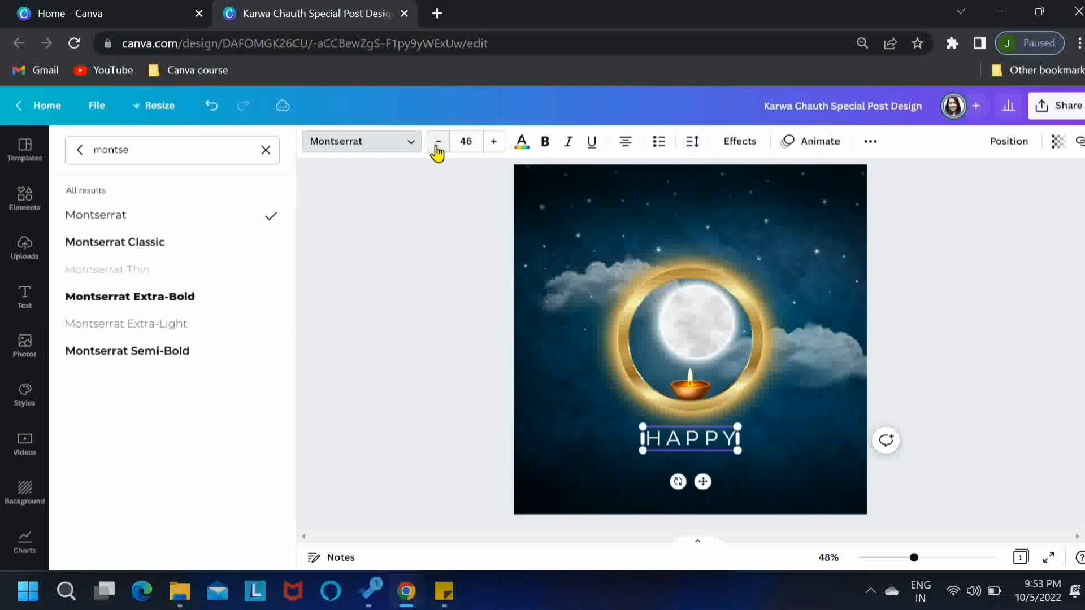
click(438, 141)
click(438, 141)
click(438, 141)
click(437, 141)
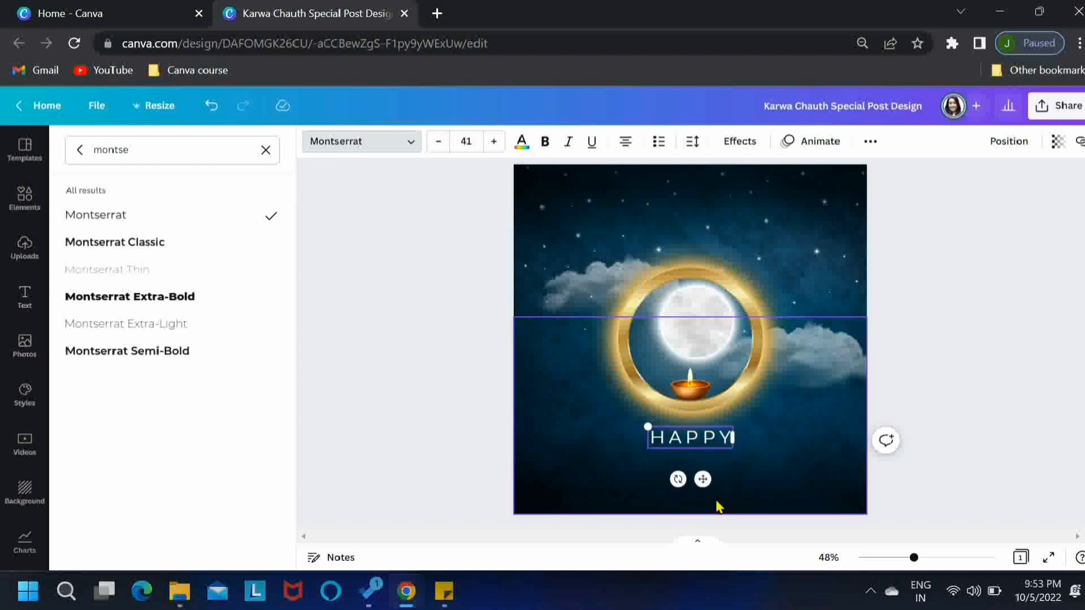
click(954, 463)
click(954, 462)
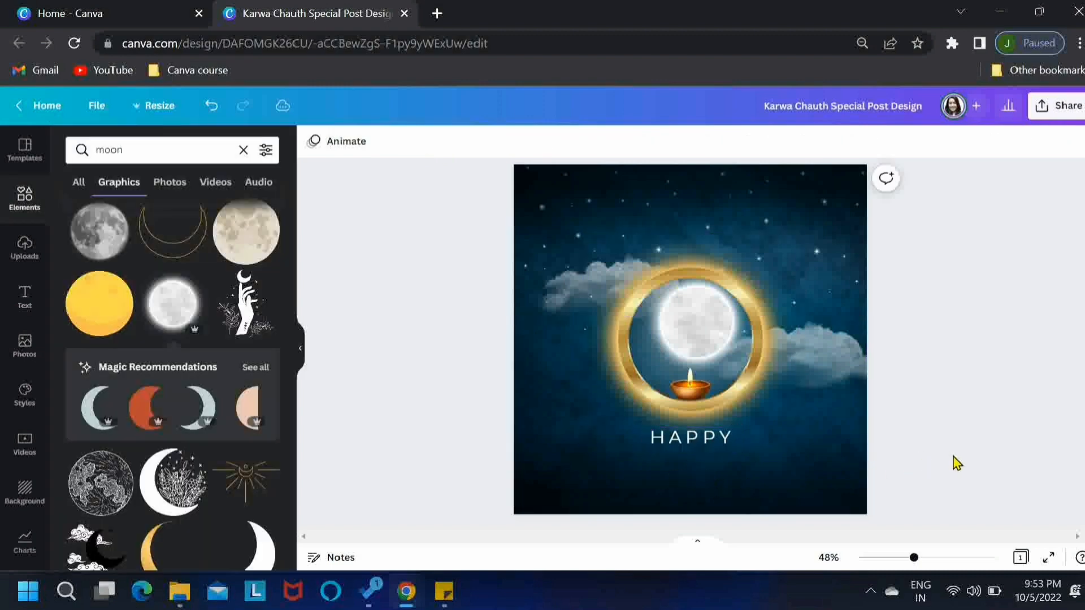
Nudge the "HAPPY" text slightly down from the ring
click(724, 445)
key(Down)
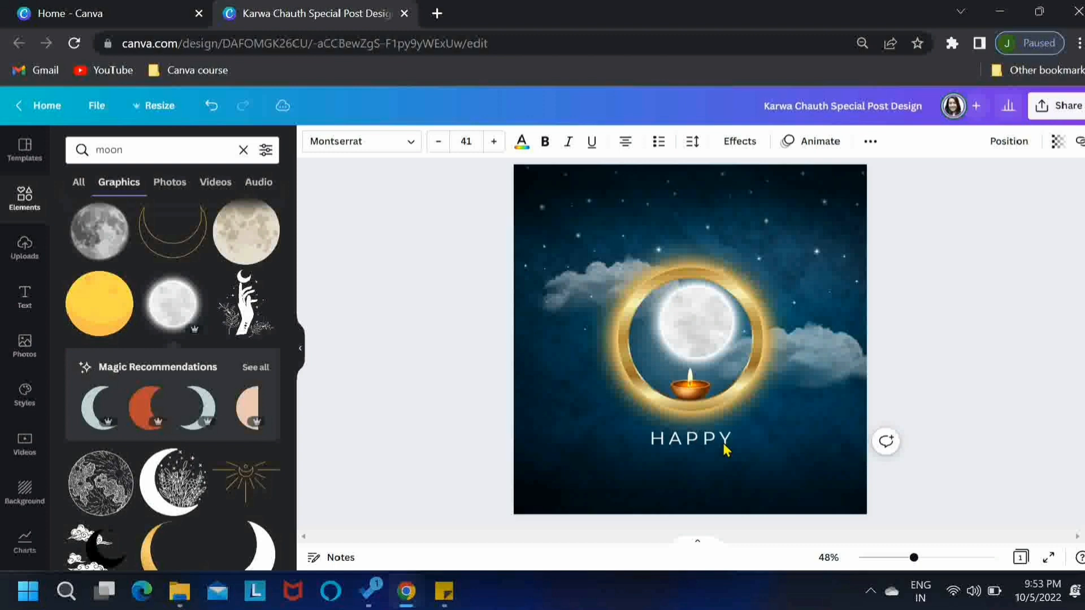
click(725, 446)
Add a second text box directly beneath "HAPPY" and enter "KARWA CHAUTH" in it
key(t)
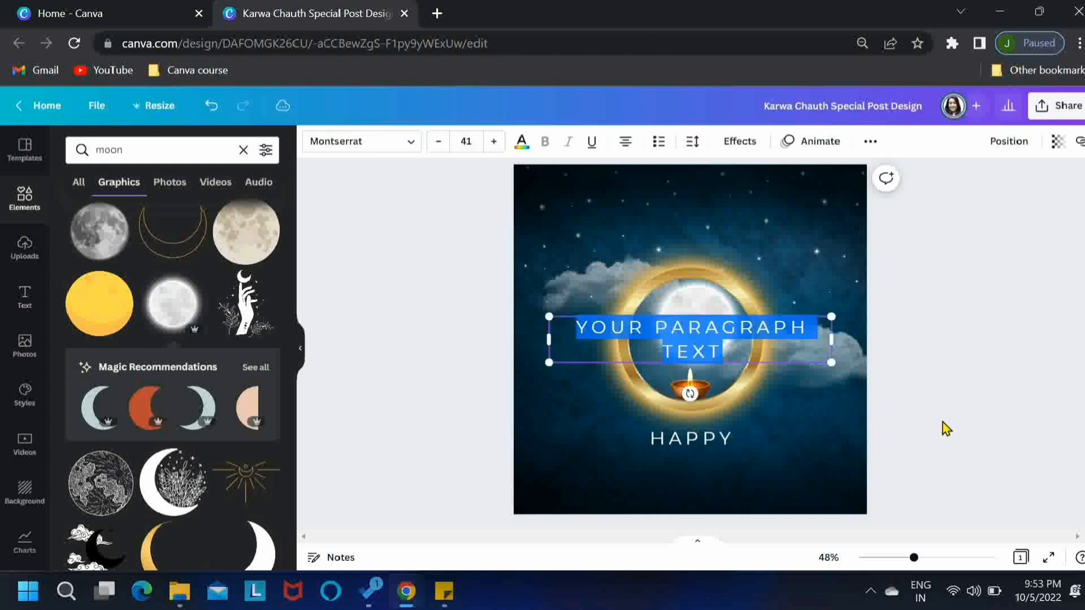
click(302, 354)
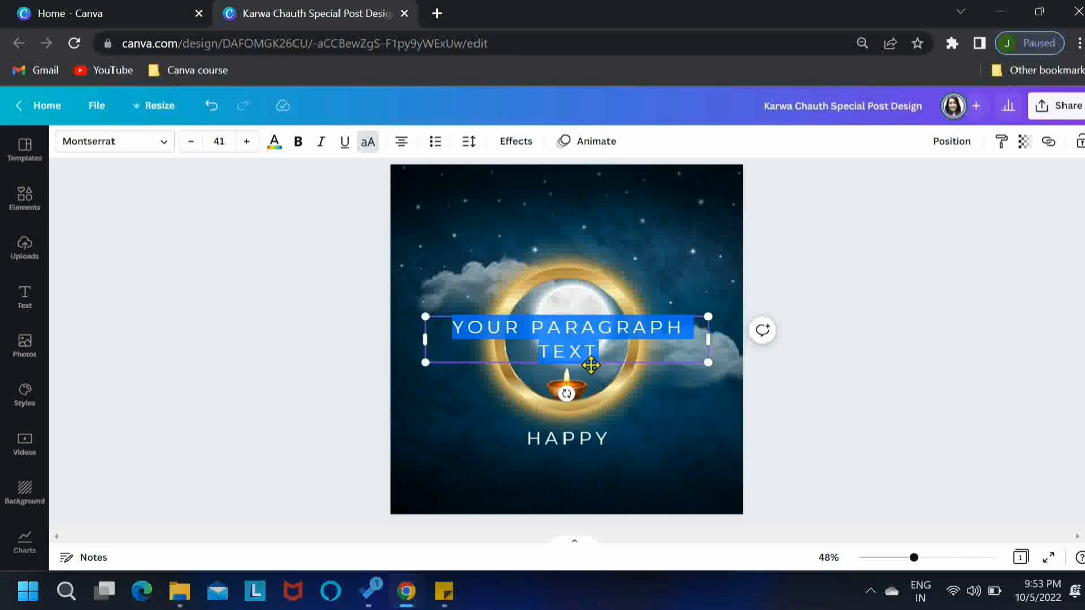
drag(590, 365, 589, 492)
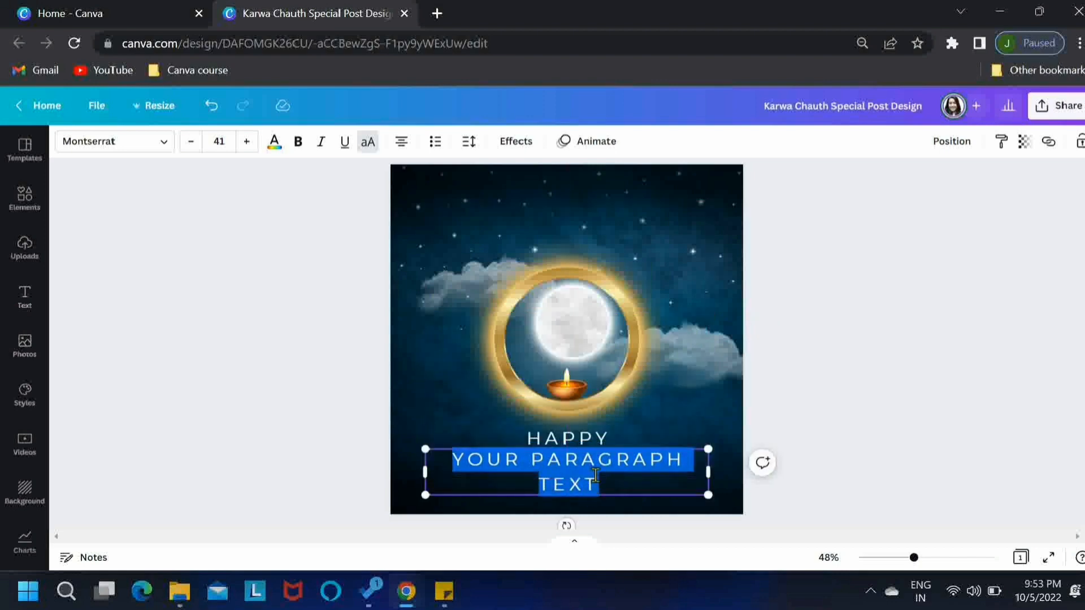
click(615, 483)
key(ctrl+a)
text(KARWA CHAUTH)
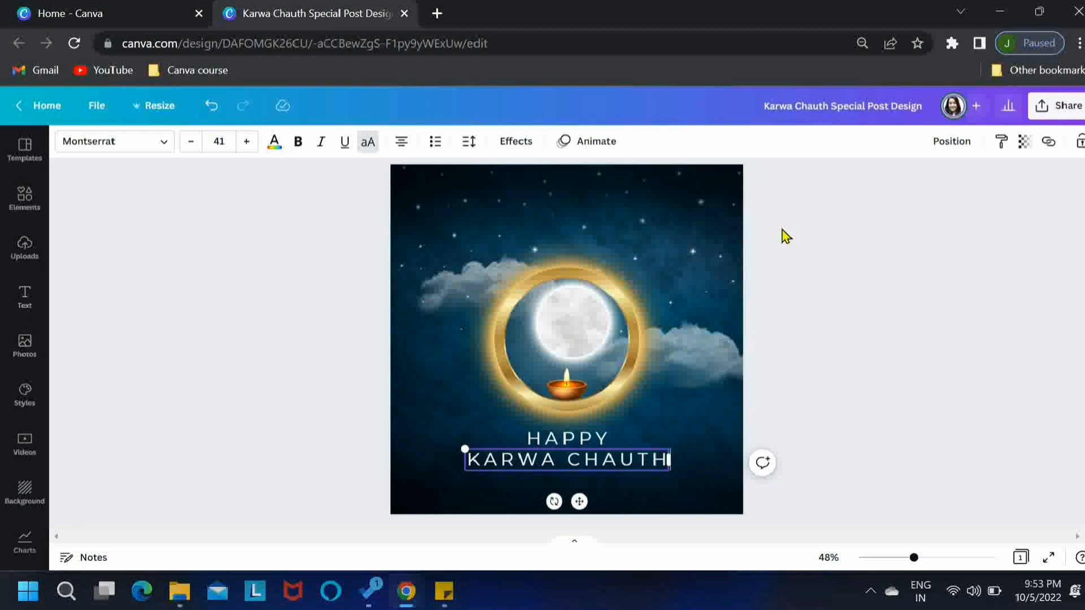
Turn off uppercase for the "Karwa Chauth" text and change its font to TAN Pearl
click(367, 142)
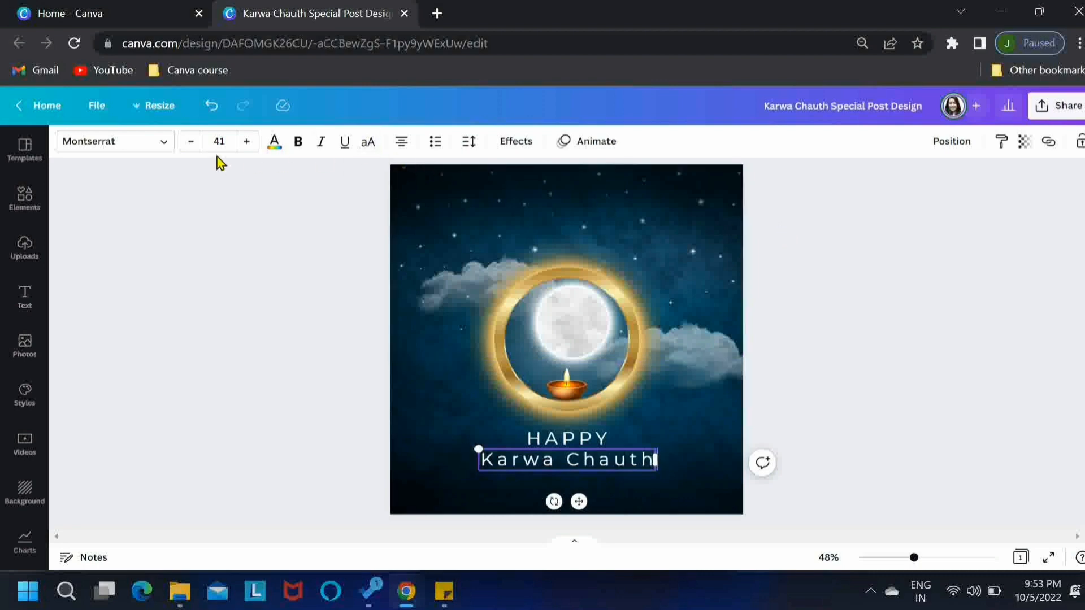
click(163, 145)
drag(162, 145, 82, 153)
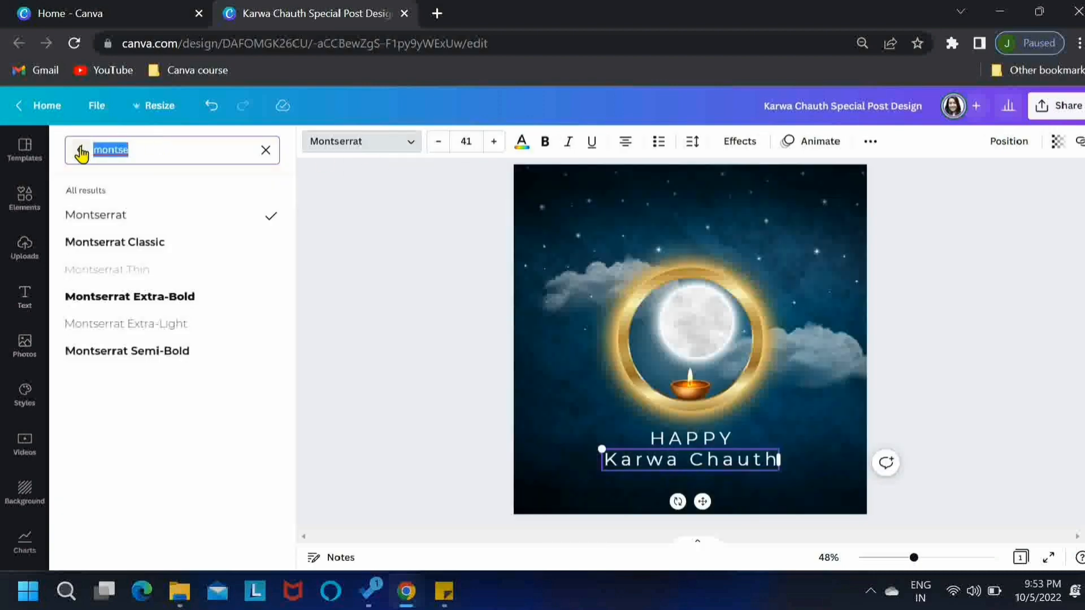
text(tan)
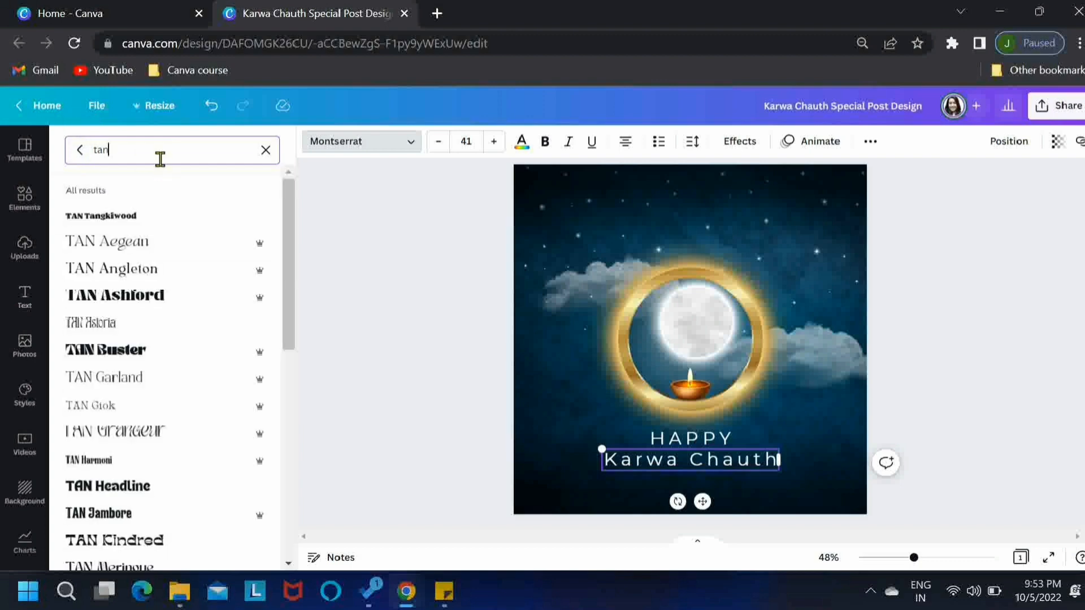
text( p)
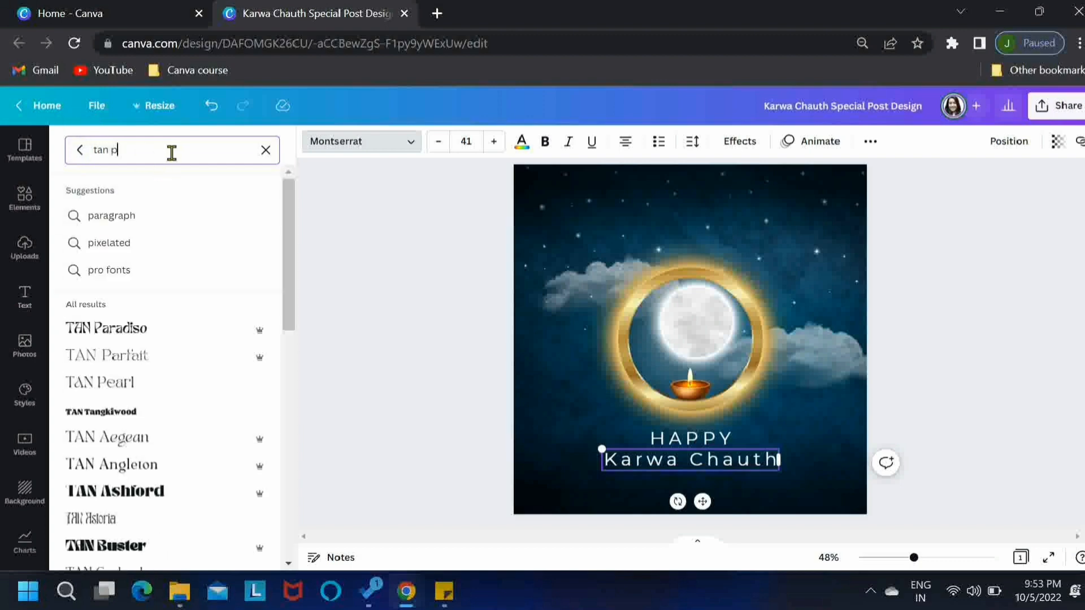
scroll(165, 273, down, 2)
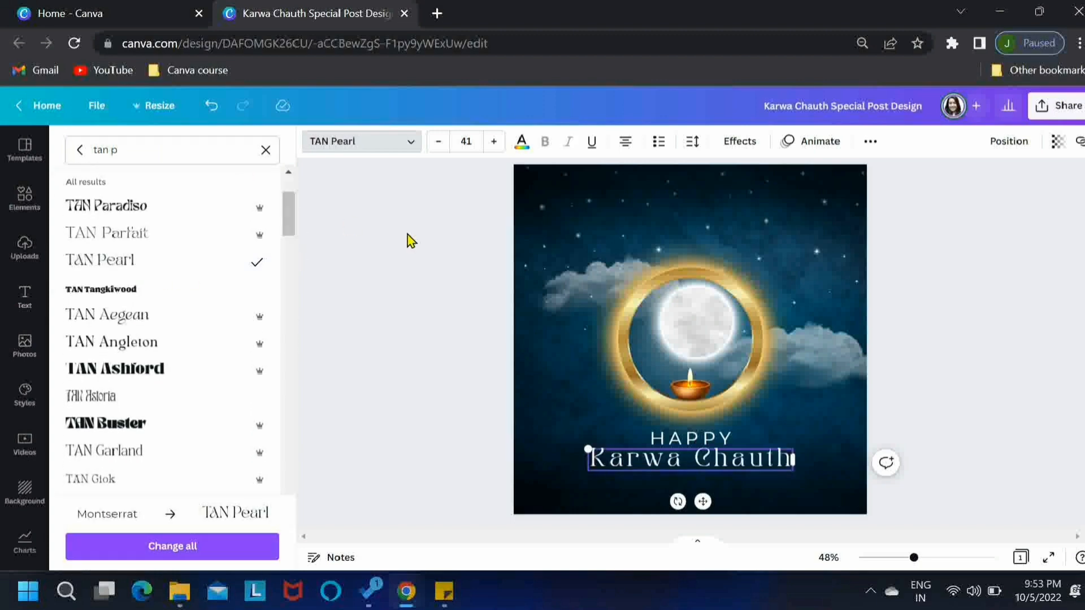
Colour the "Karwa Chauth" text pale gold #E4D796 sampled from the ring and enlarge it to font size 50.1
click(521, 142)
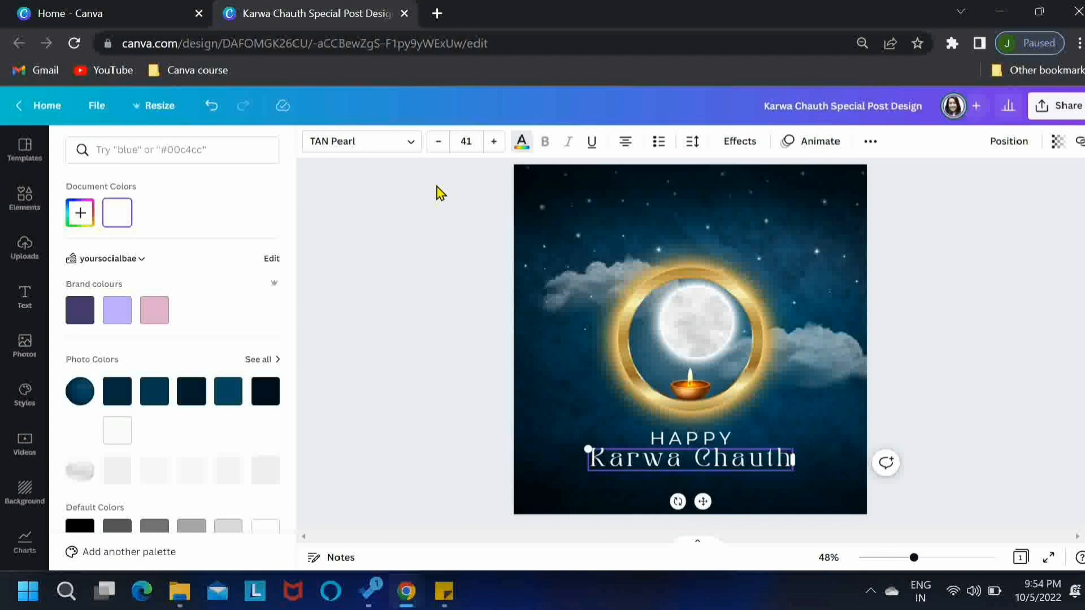
click(80, 213)
click(244, 355)
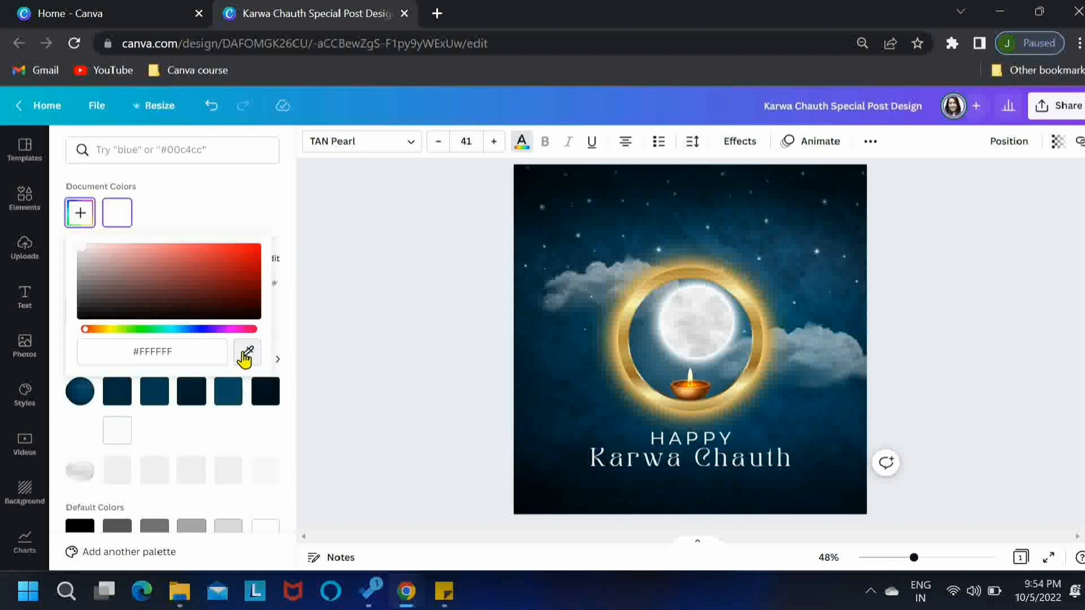
click(625, 327)
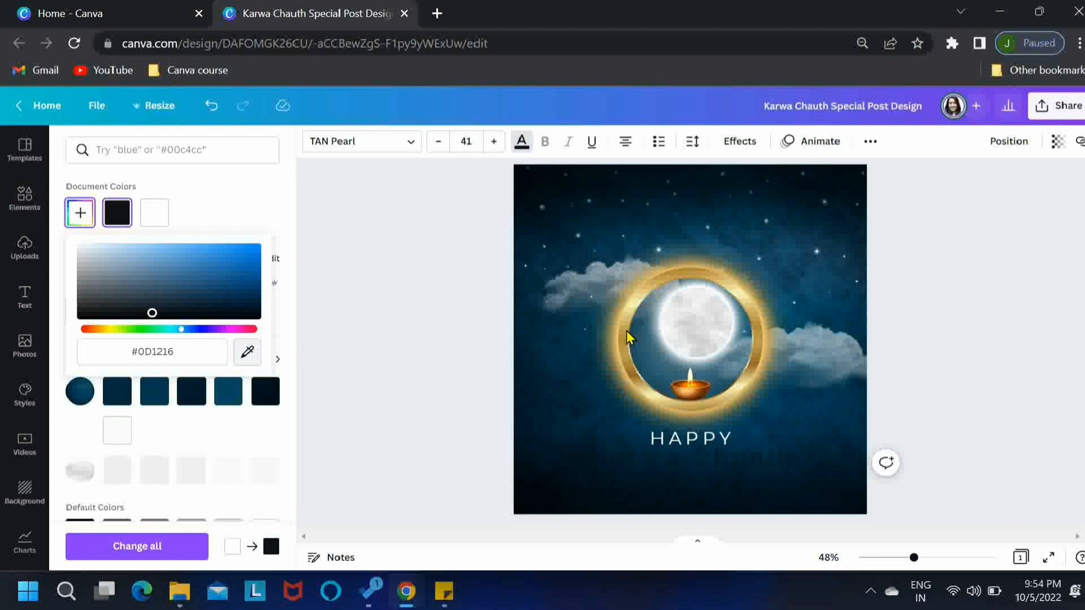
click(629, 338)
click(247, 353)
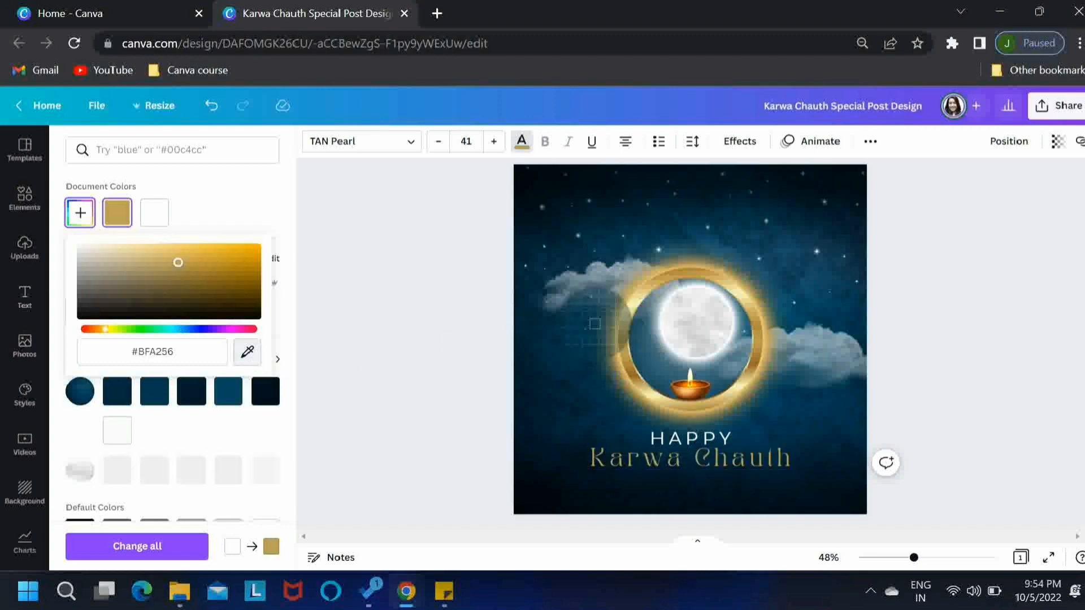
click(622, 310)
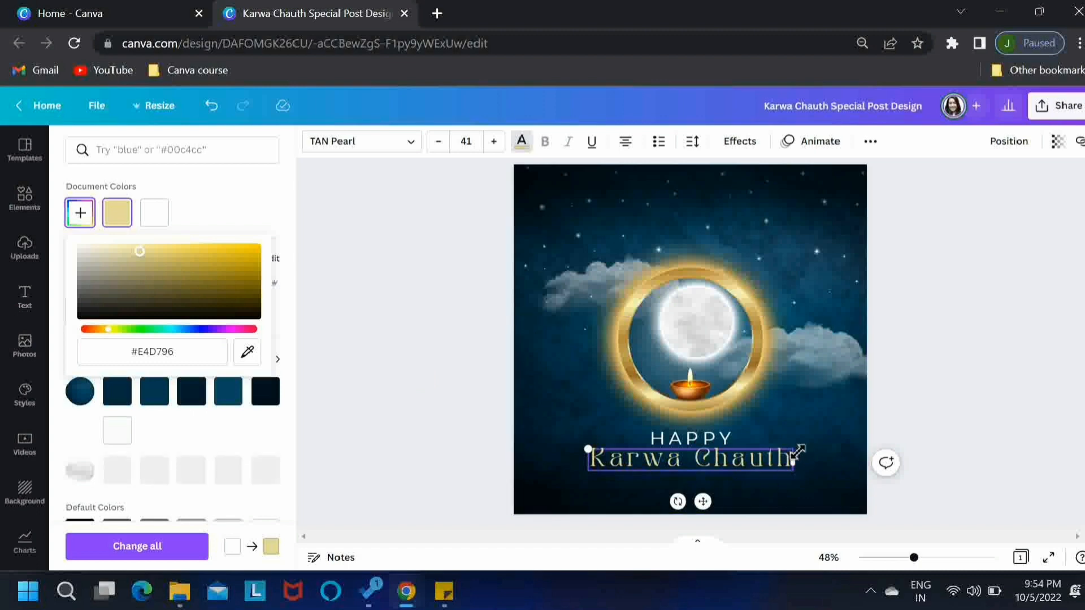
drag(798, 451, 815, 446)
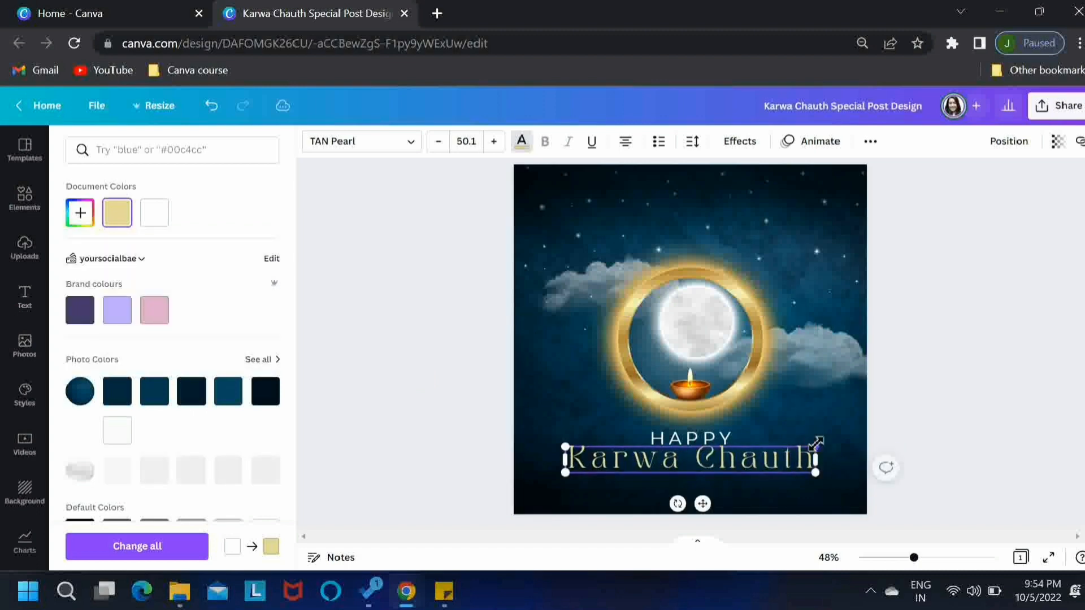
Nudge the "Karwa Chauth" text slightly down to leave more space below "HAPPY"
click(995, 422)
click(895, 424)
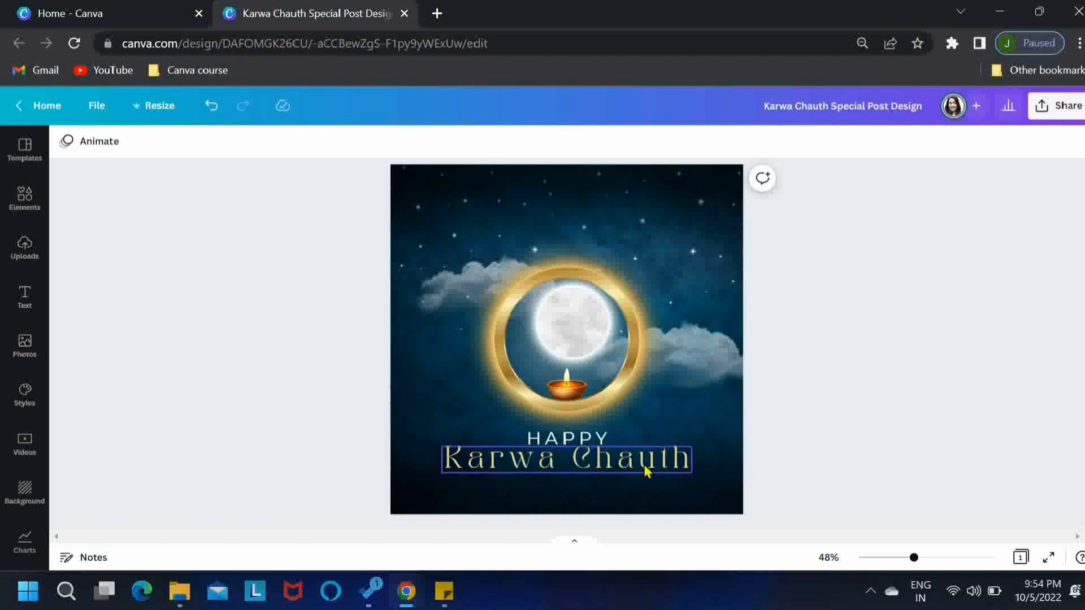
click(643, 465)
key(Down)
key(Down)
key(Down)
key(Down)
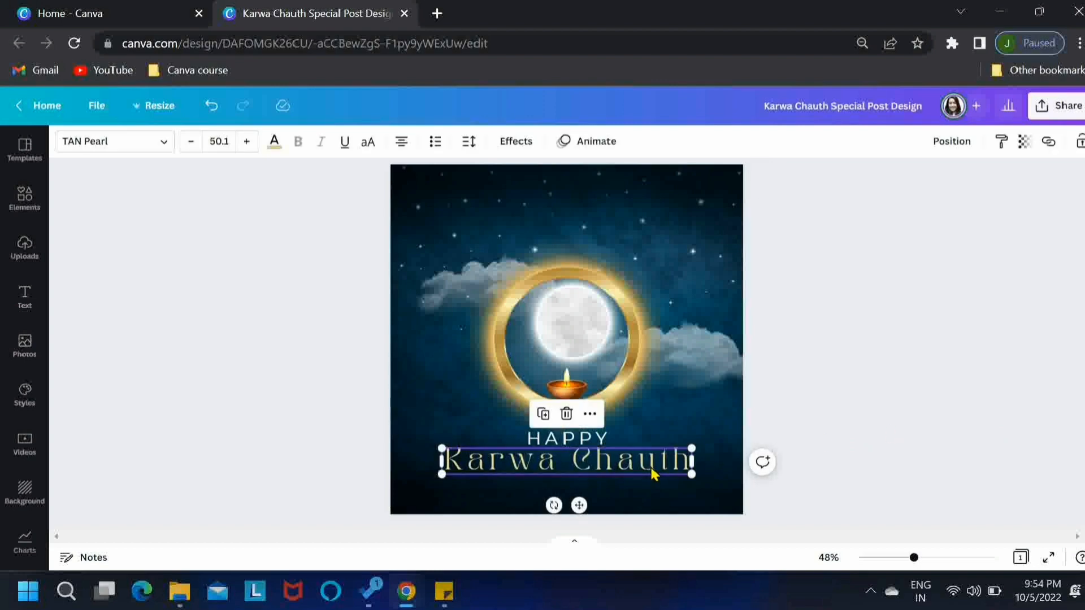
key(Down)
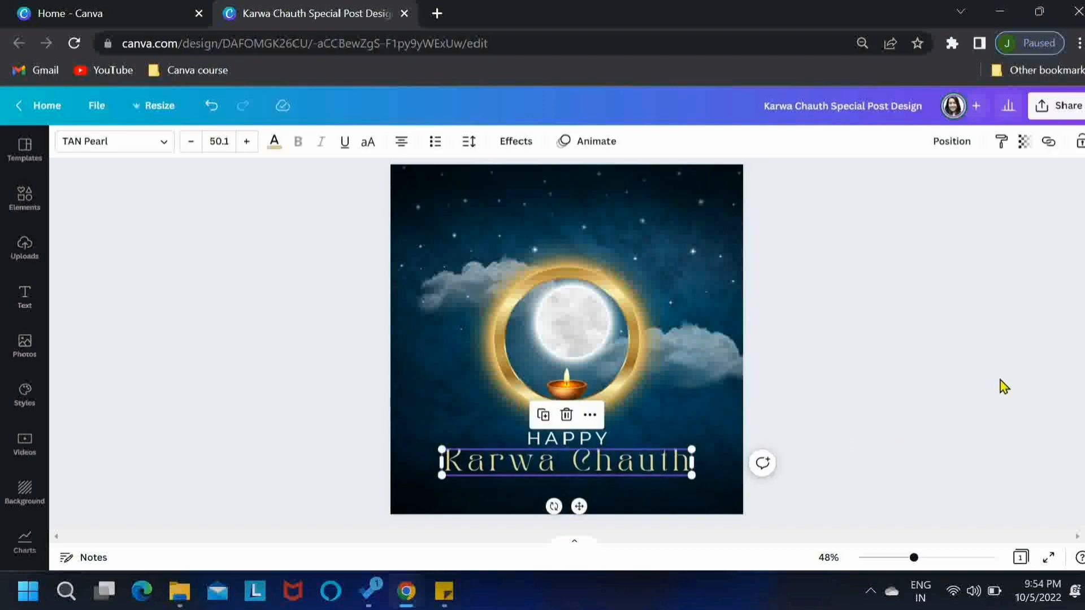
click(999, 383)
Set the letter spacing of the "HAPPY" text to 395 and reduce its font size by one step
click(616, 437)
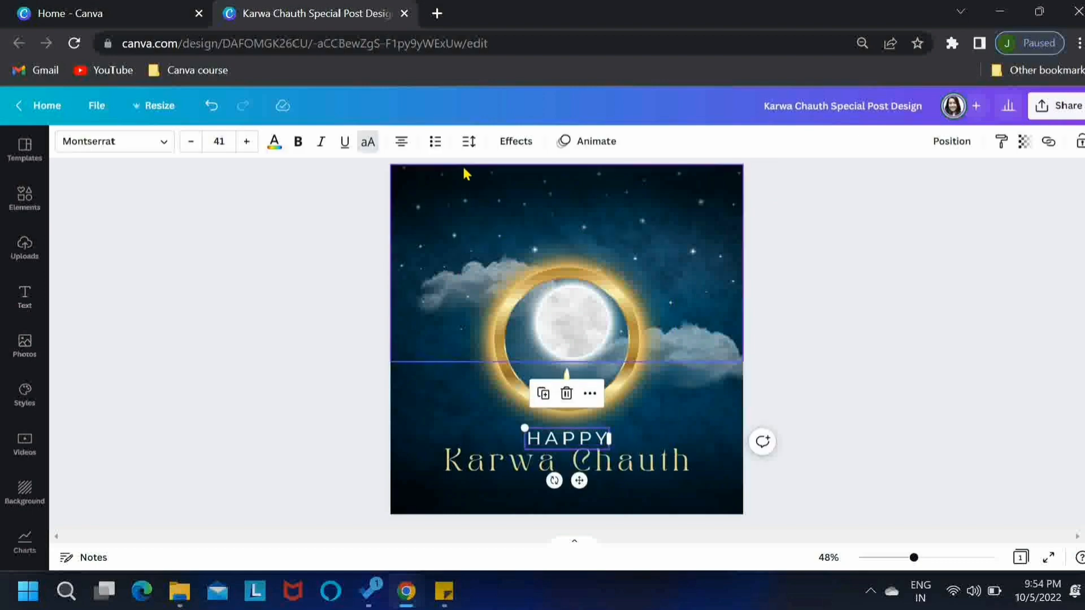
click(469, 143)
drag(552, 208, 580, 211)
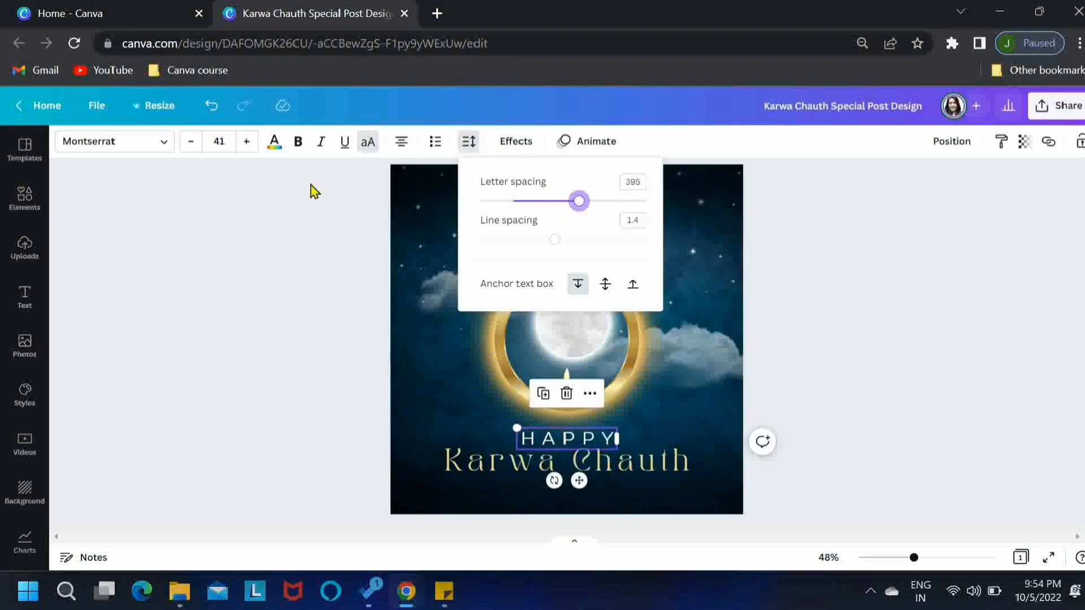
click(191, 141)
click(266, 366)
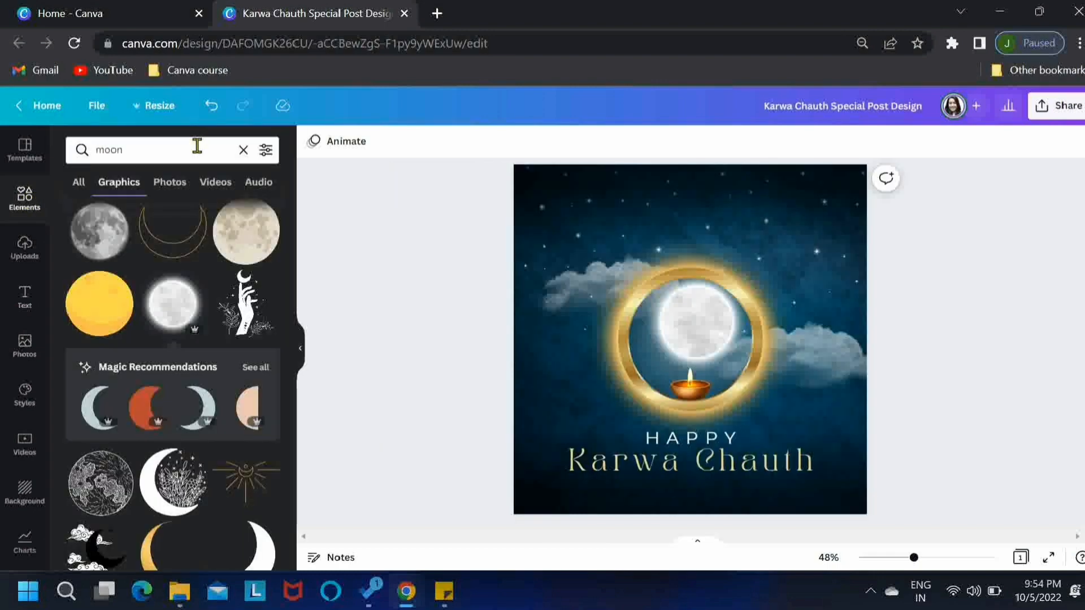
Search the elements for "bokeh" and add the faint grey bokeh graphic to the page
double_click(94, 150)
text(bokeh)
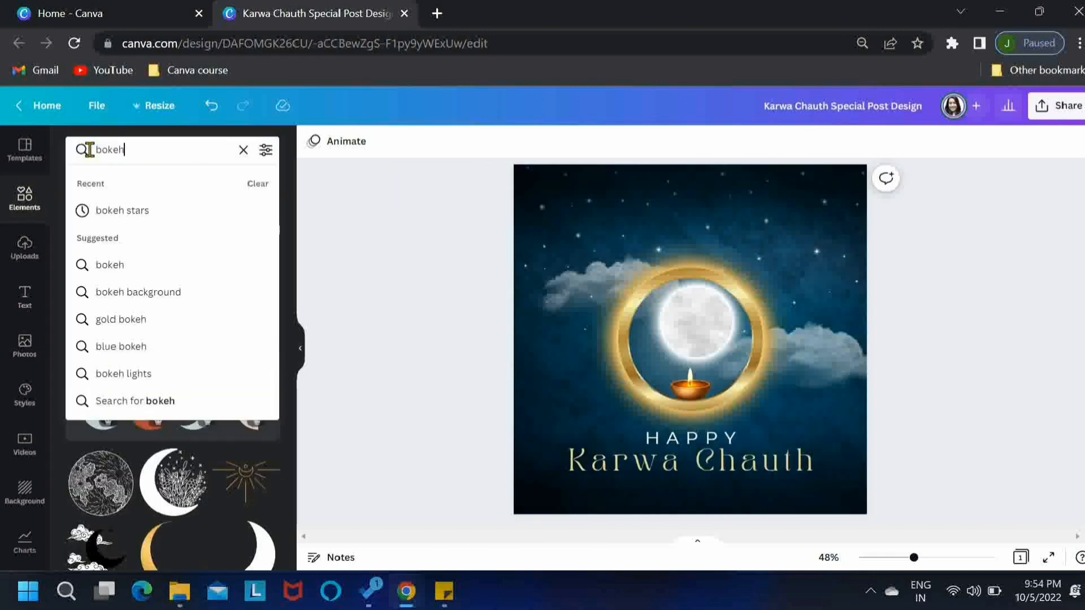
key(Return)
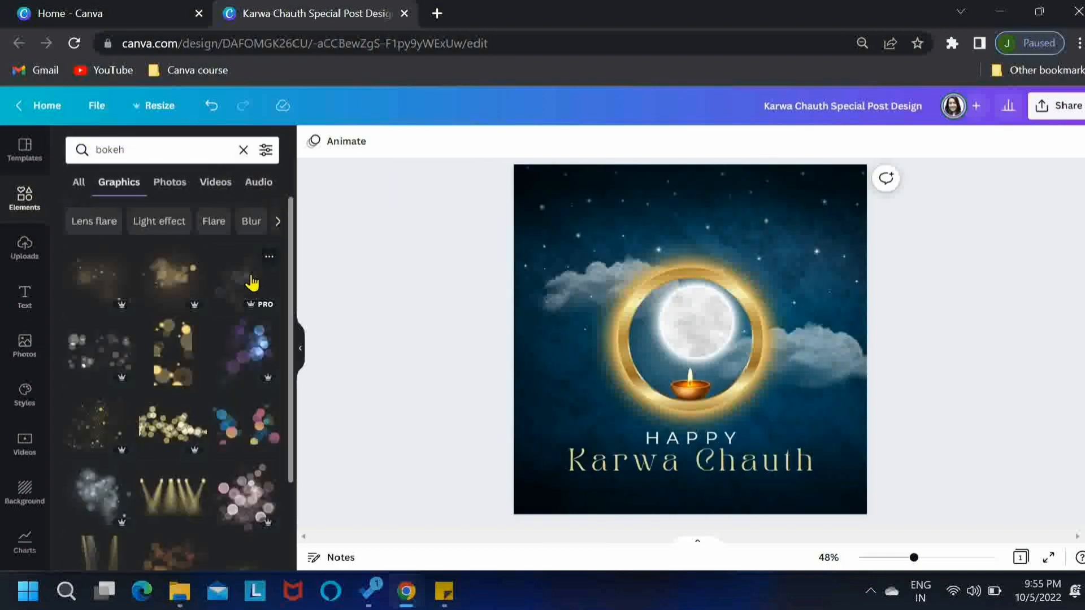
click(690, 326)
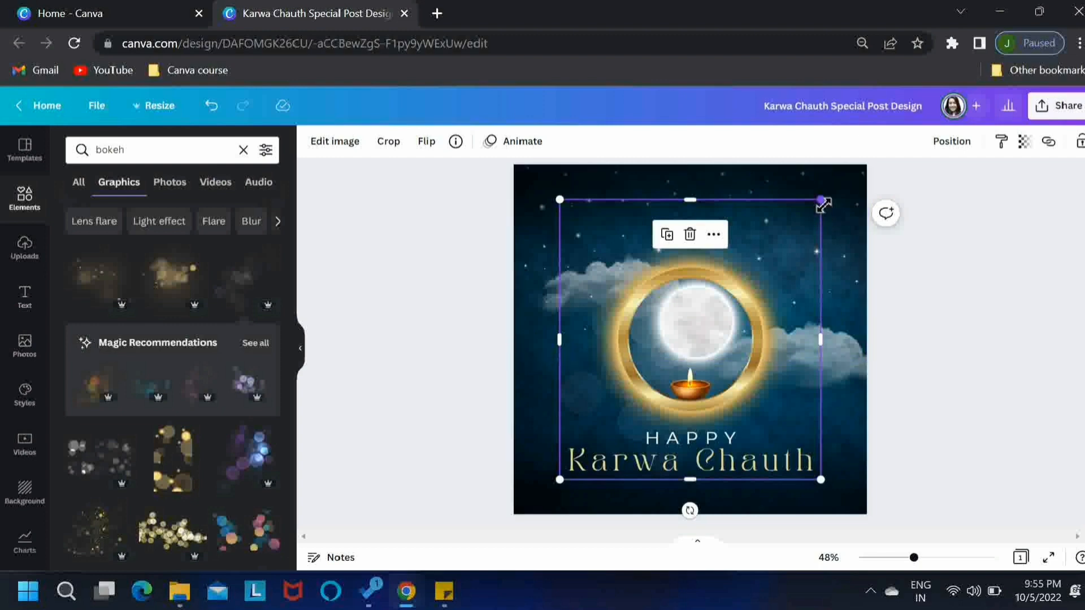
Shrink the bokeh graphic into the lower-left area of the design and send it to the back
drag(823, 205, 714, 305)
drag(601, 431, 568, 460)
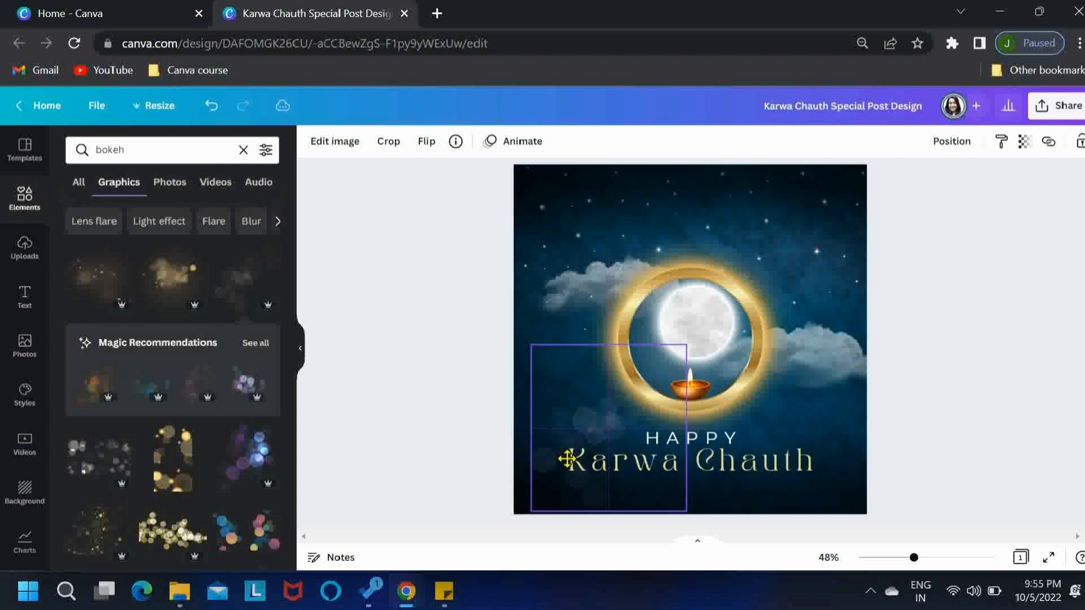
click(966, 150)
click(884, 209)
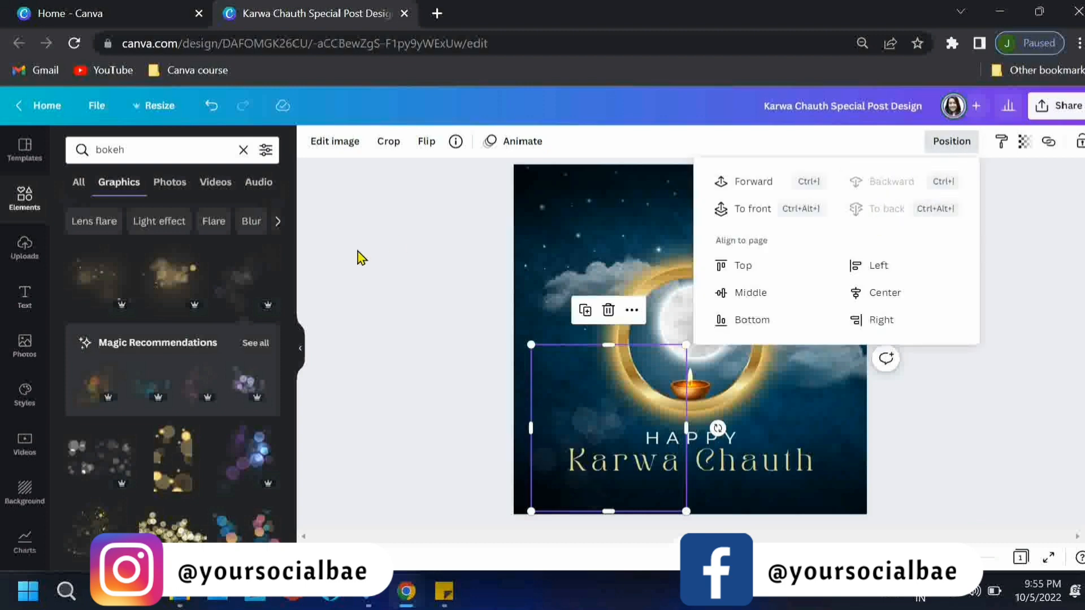
click(405, 223)
Search the elements for "golden islamic frame", add the full arched frame with patterned corners, and enlarge it to cover the whole page
click(121, 151)
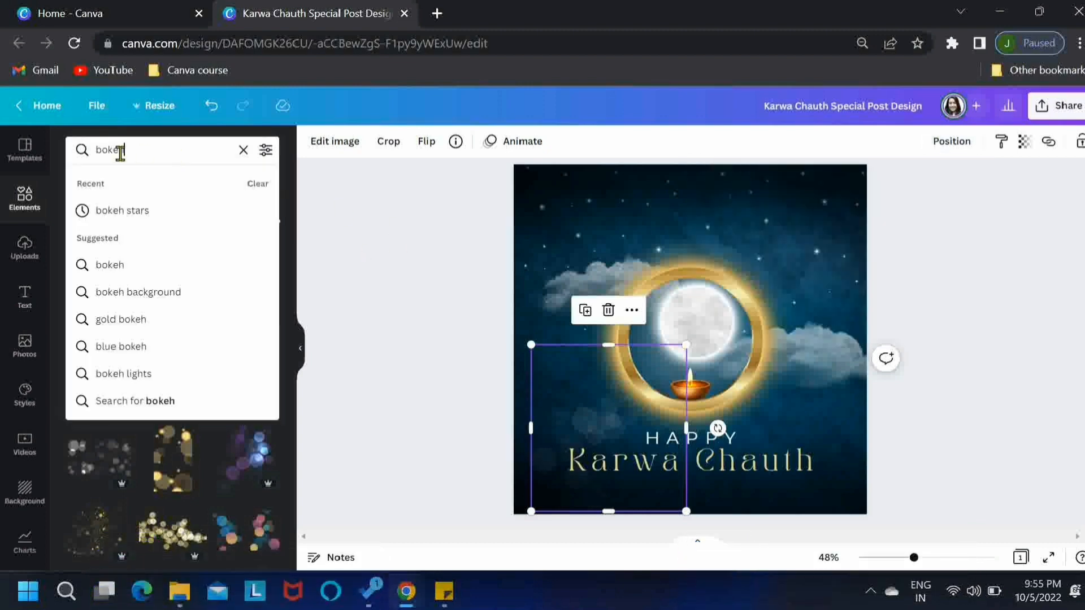
drag(124, 150, 81, 152)
text(golde)
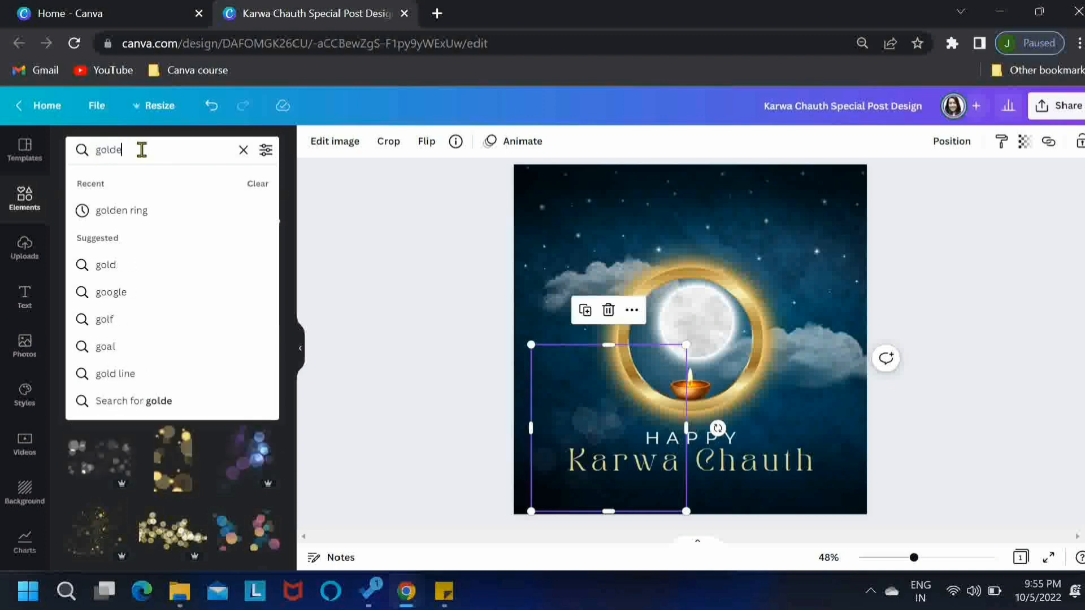
text(n islamic frame)
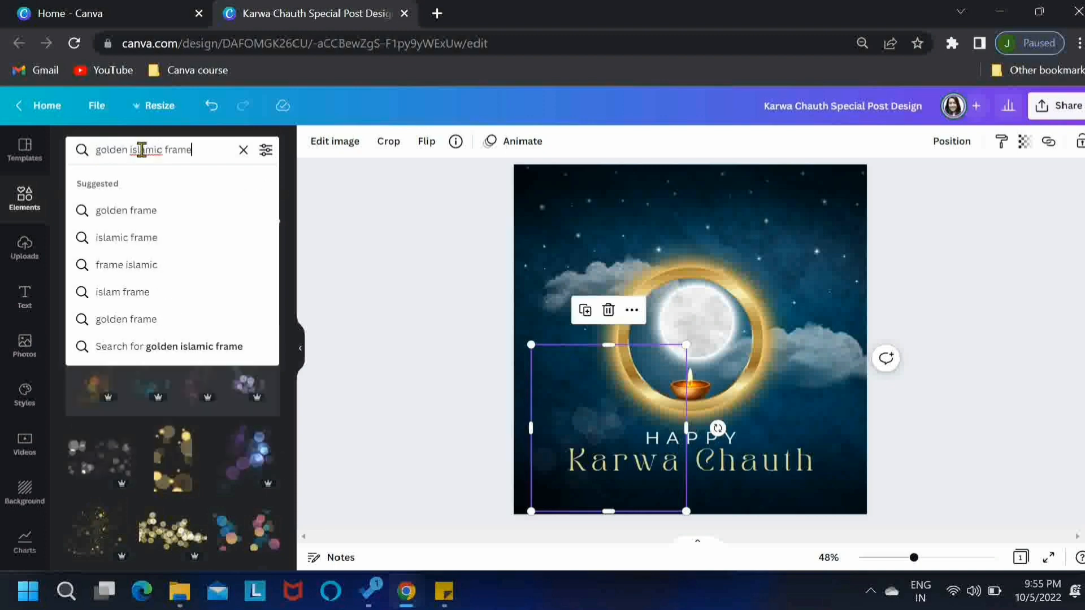
key(Return)
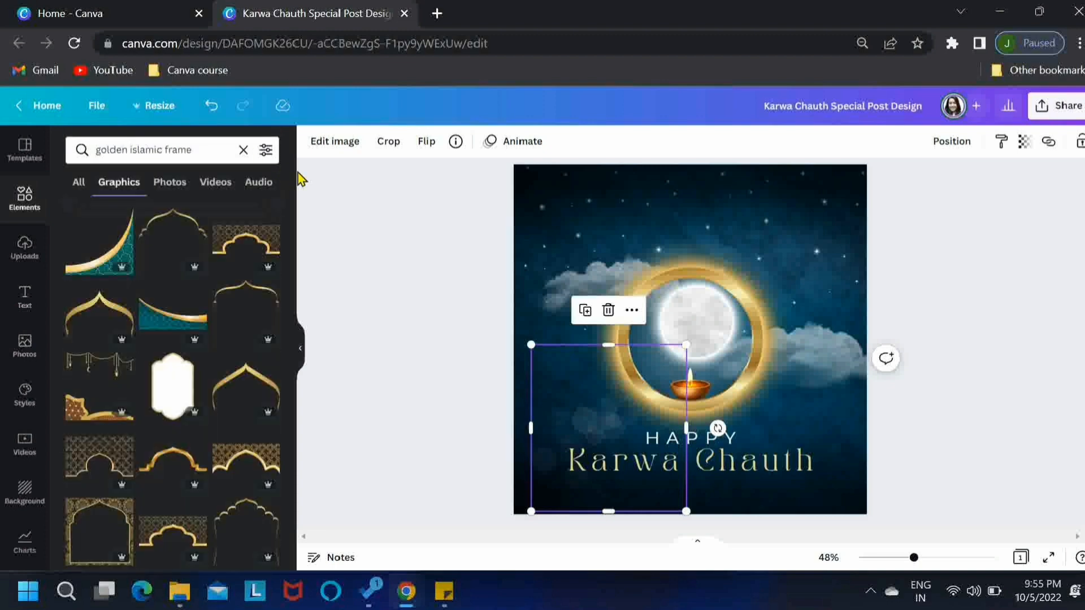
scroll(293, 237, down, 5)
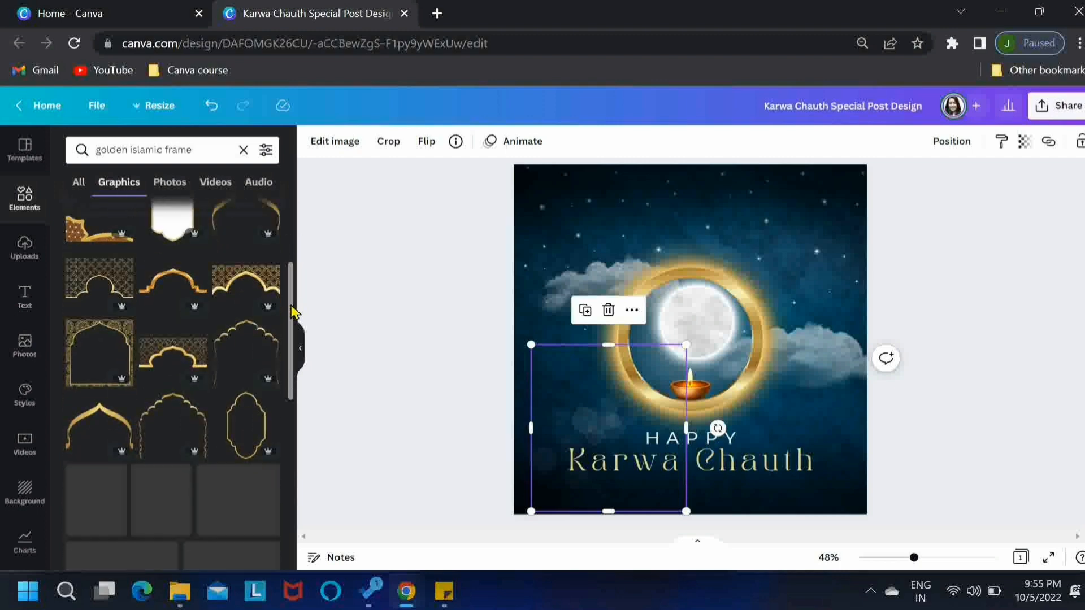
click(85, 291)
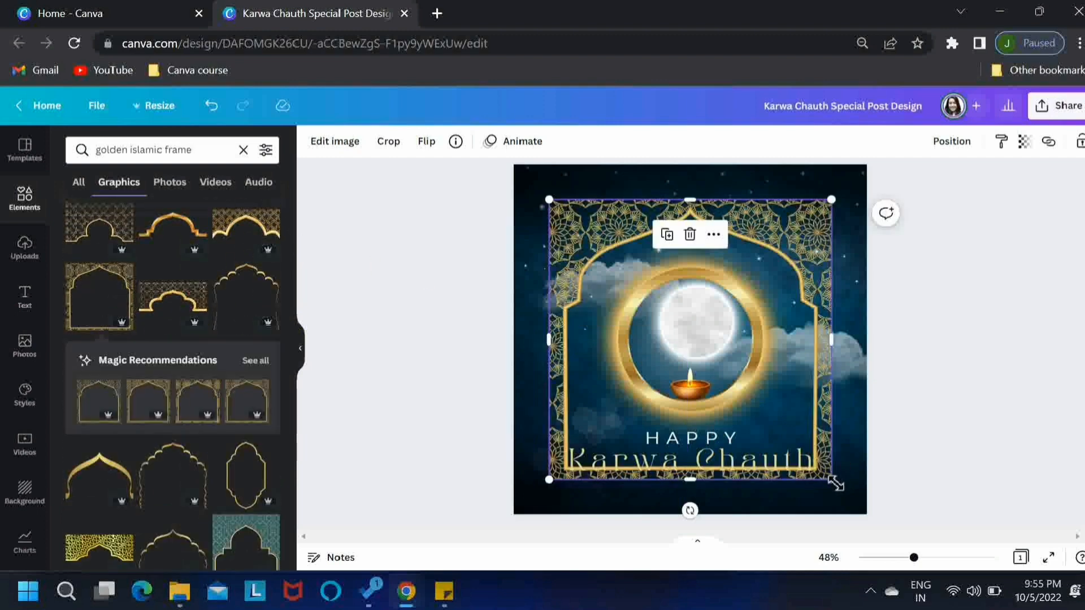
drag(831, 479, 873, 517)
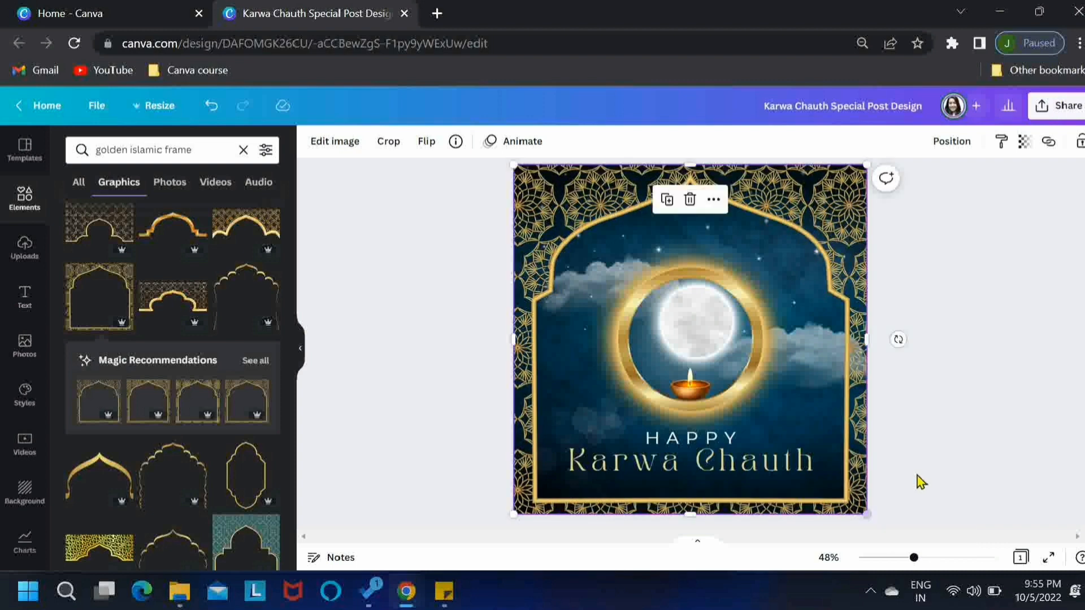
click(300, 353)
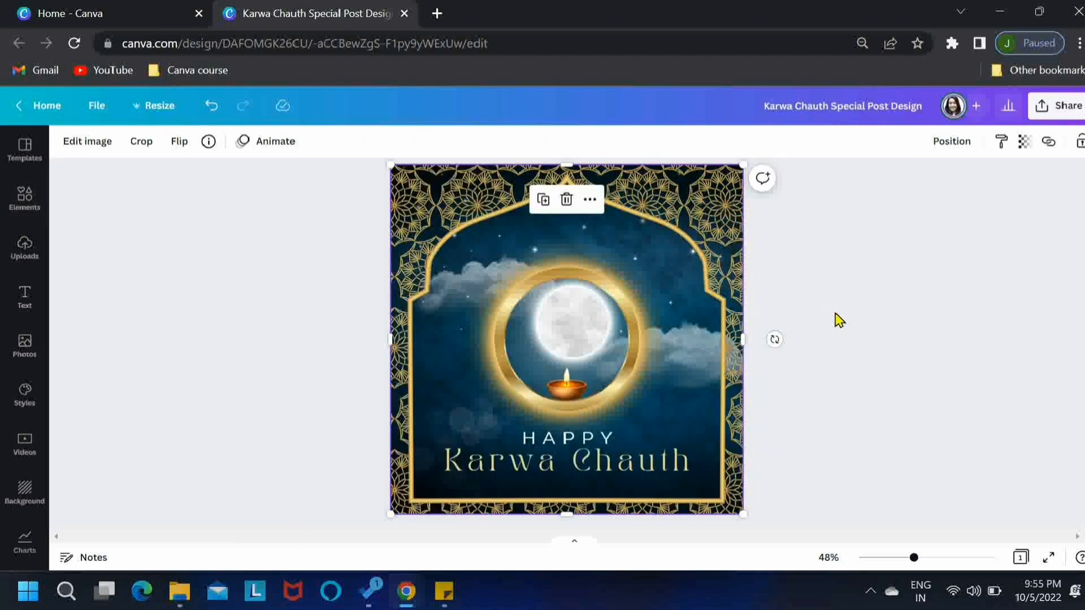
key(Delete)
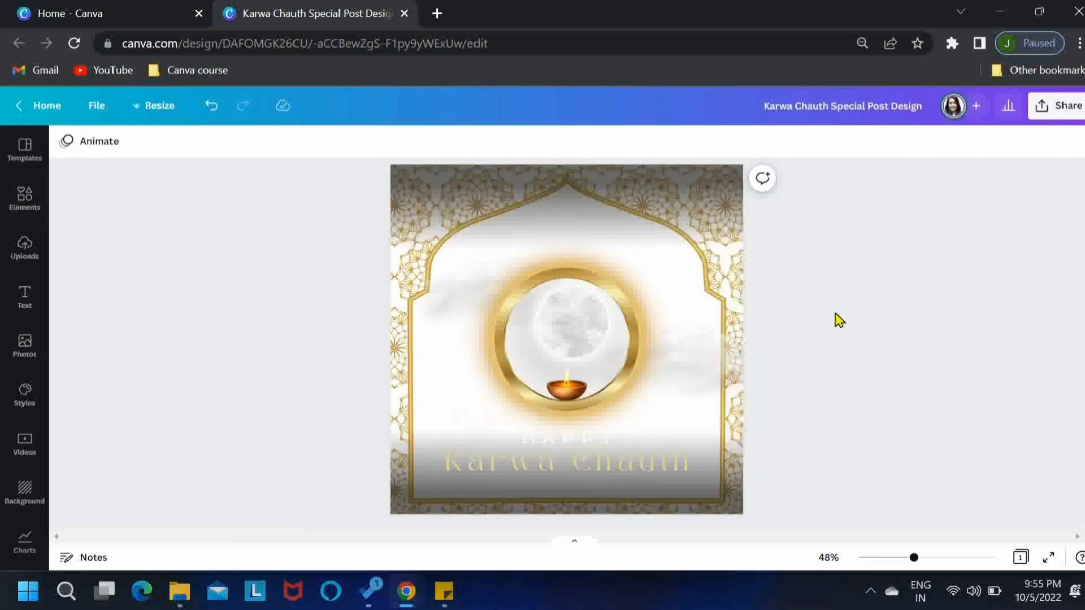
key(ctrl+z)
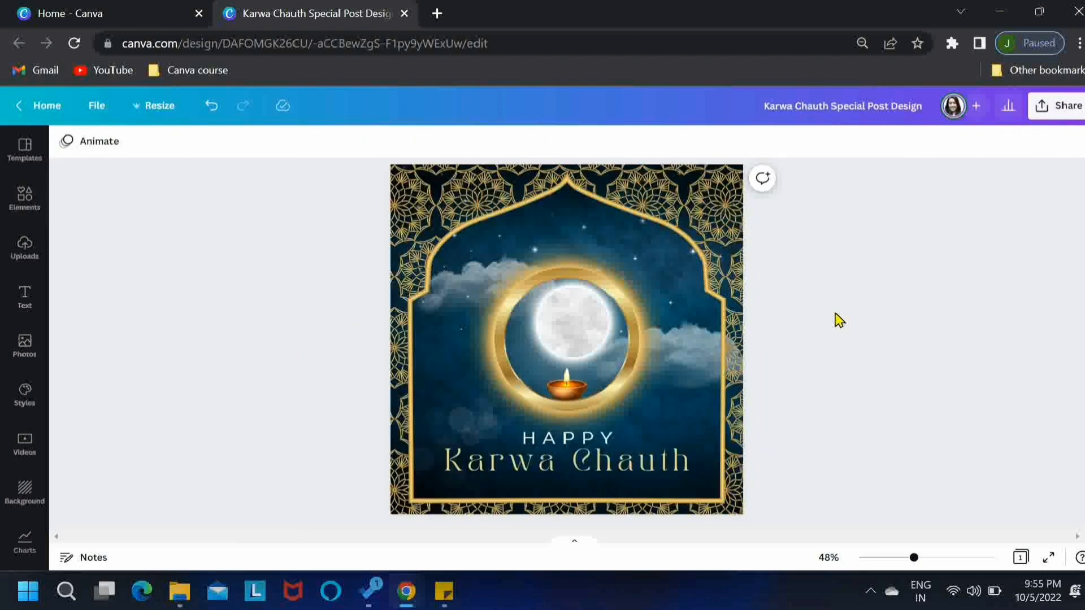
Lock the golden arched frame on the page and deselect it
click(722, 220)
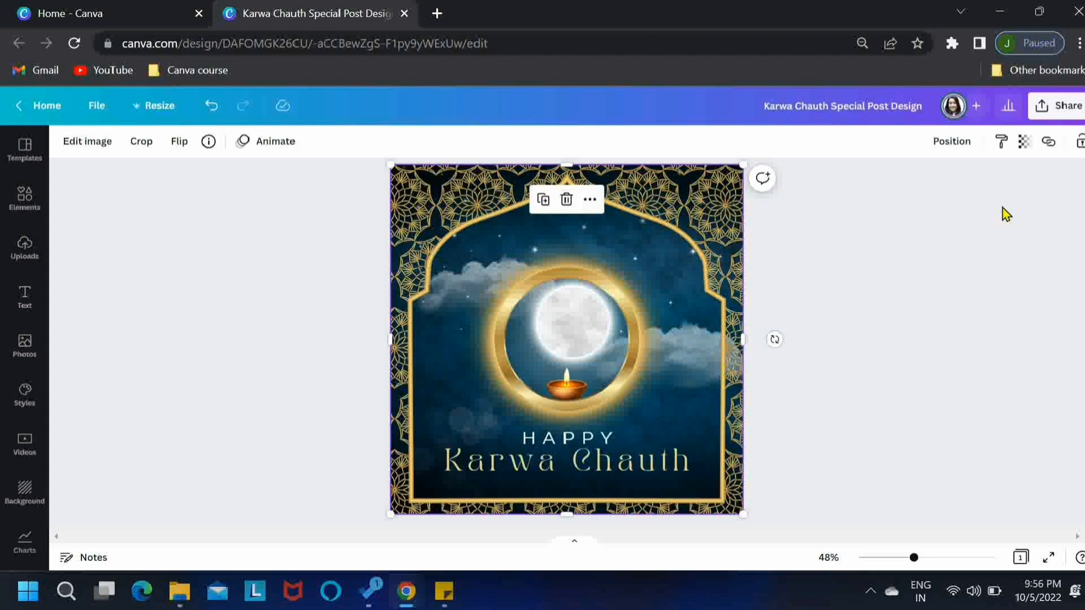
click(1079, 144)
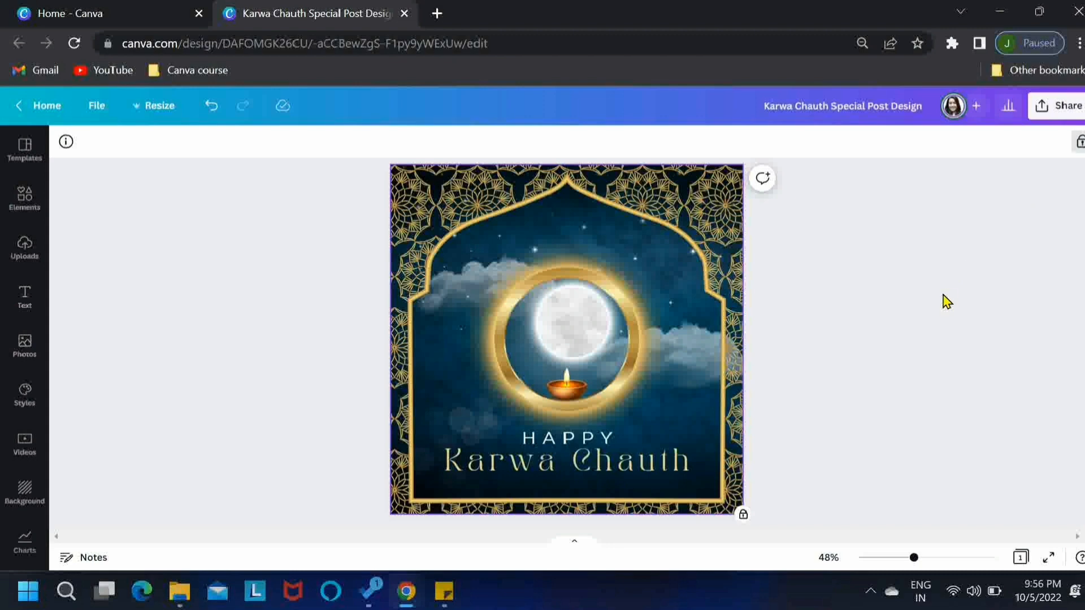
click(833, 326)
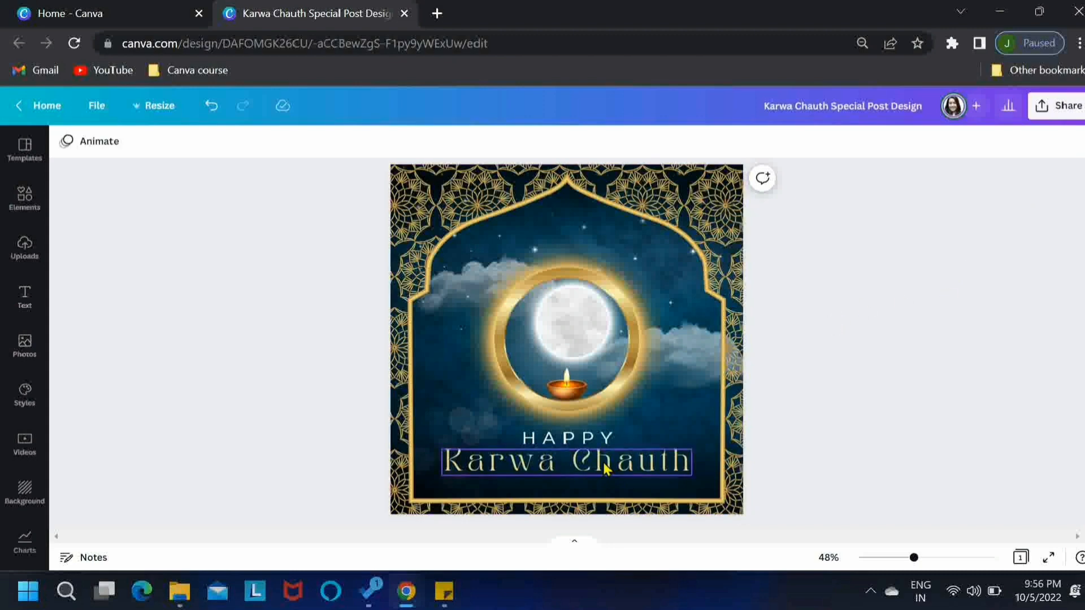